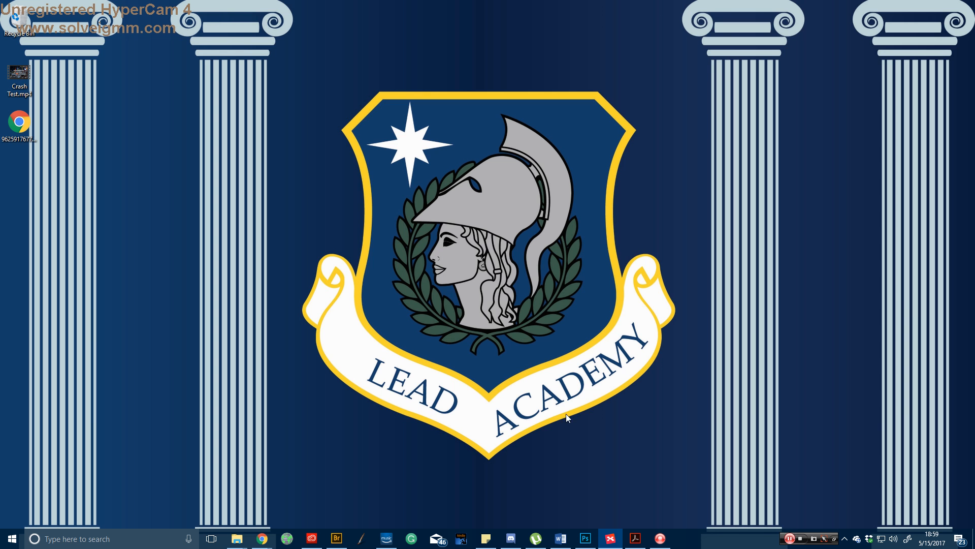
Switch to the Chrome window showing XMind and search Google in a new tab for "mind mapping how to?".
{"action": "mouse_move", "coordinate": [266, 545]}
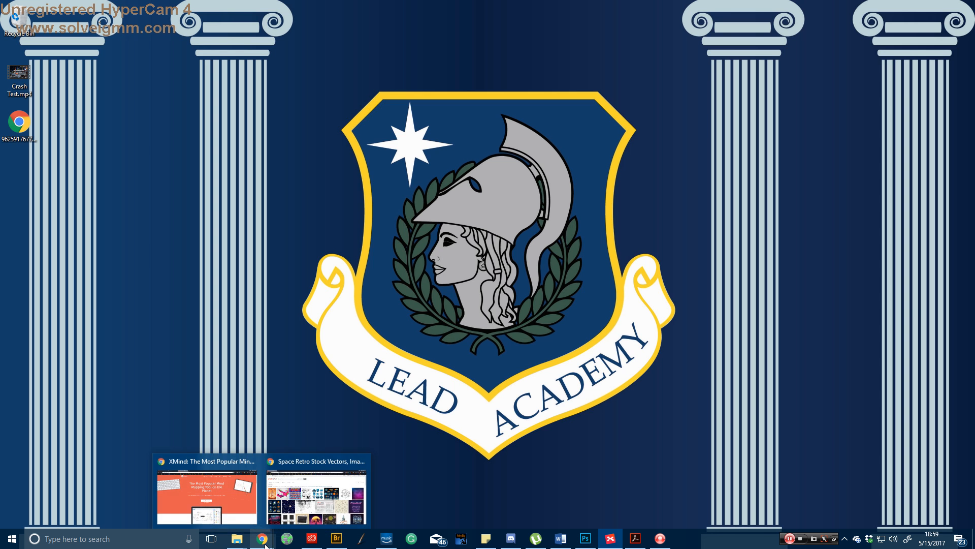
{"action": "left_click", "coordinate": [238, 461]}
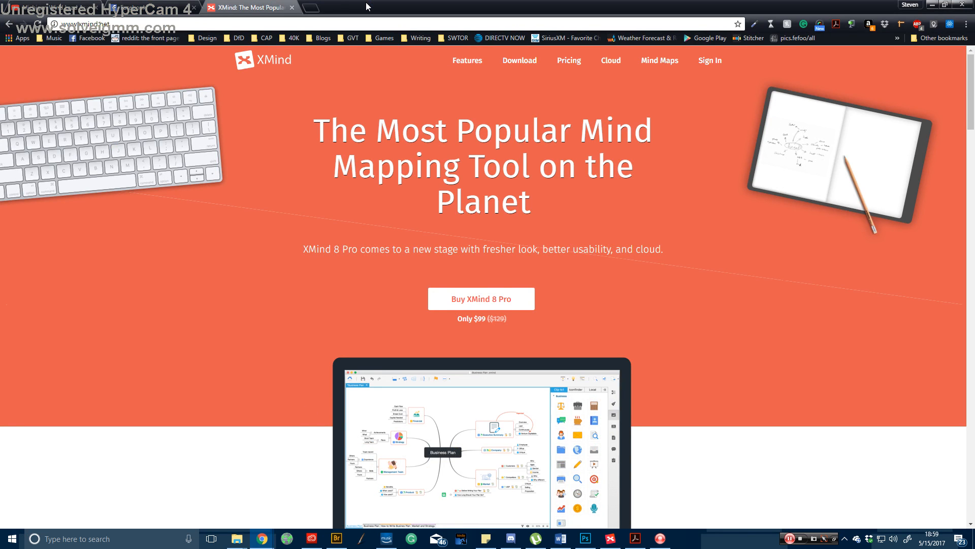
{"action": "left_click", "coordinate": [311, 10]}
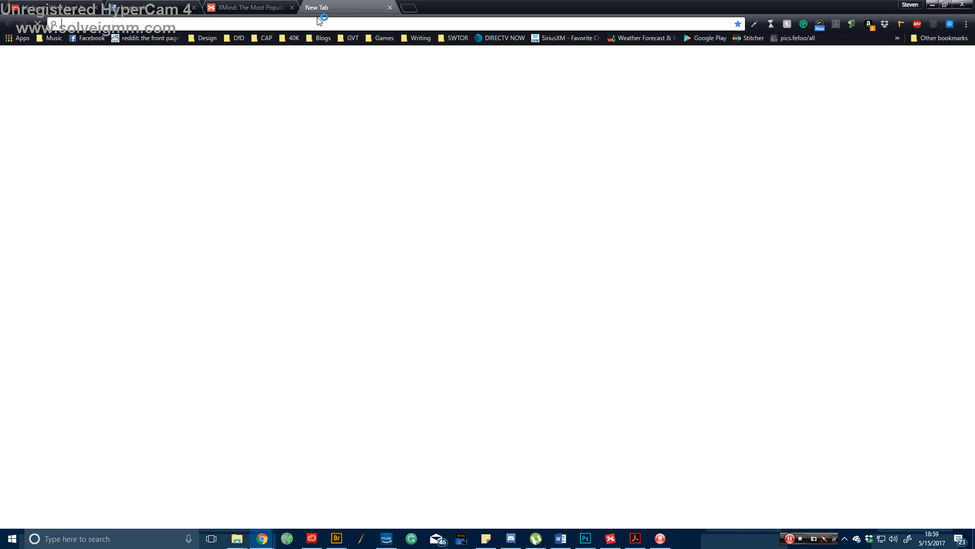
{"action": "type", "text": "mind"}
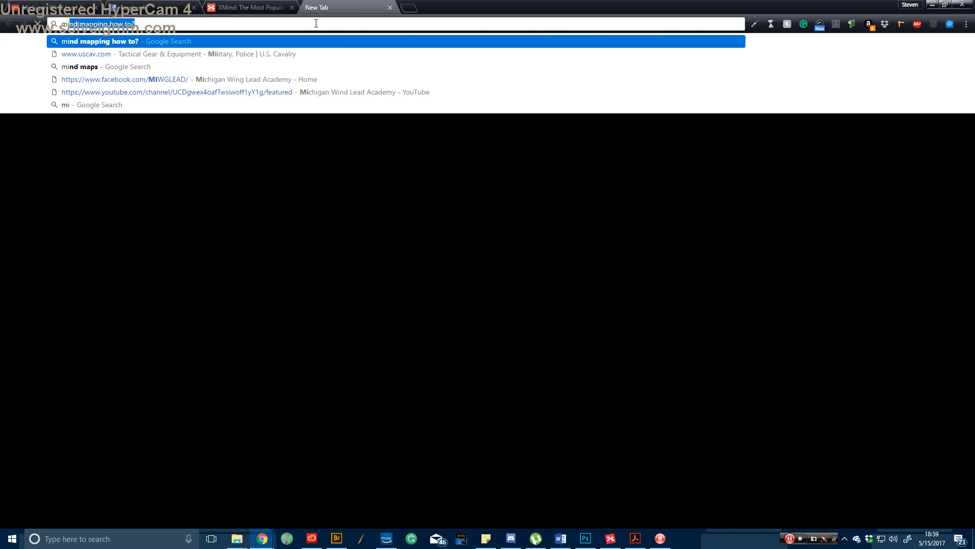
{"action": "type", "text": " m"}
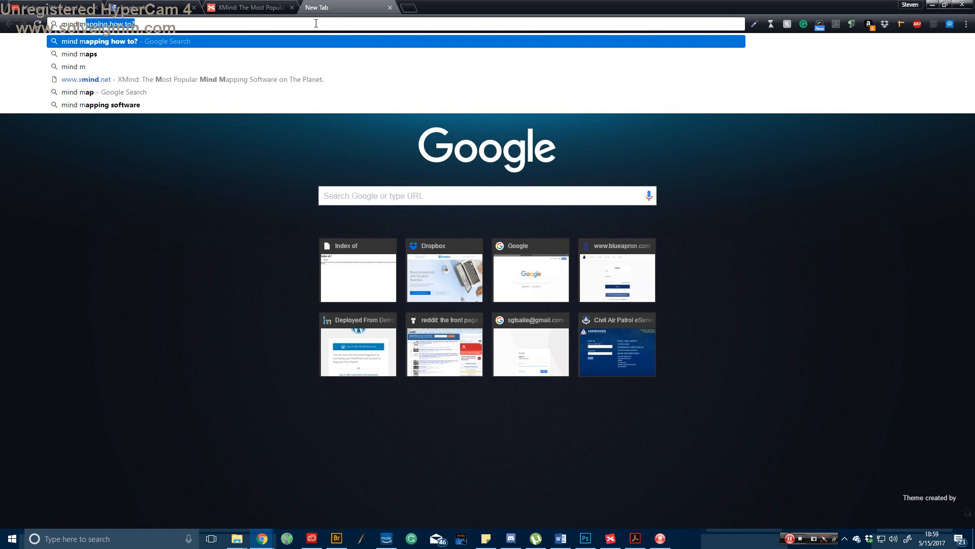
{"action": "type", "text": "apping"}
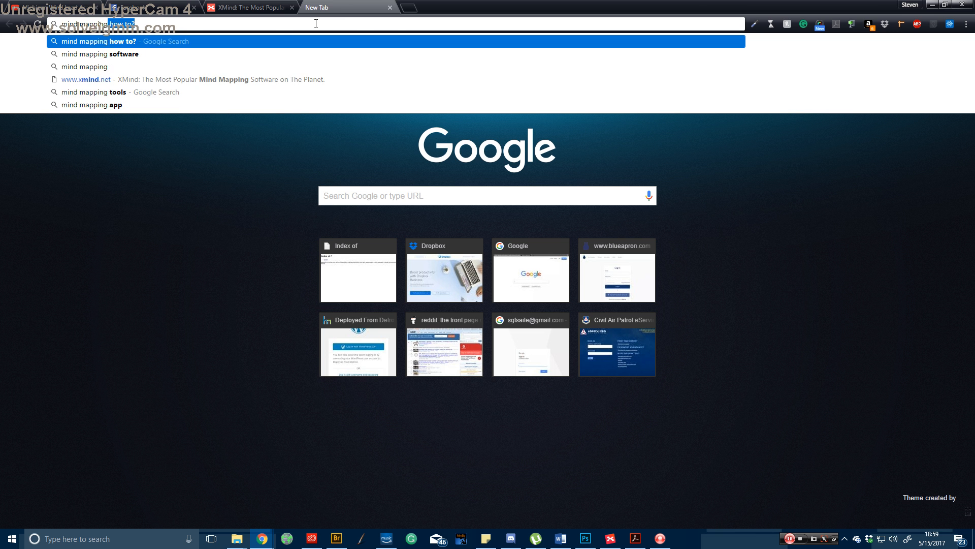
{"action": "key", "text": "Return"}
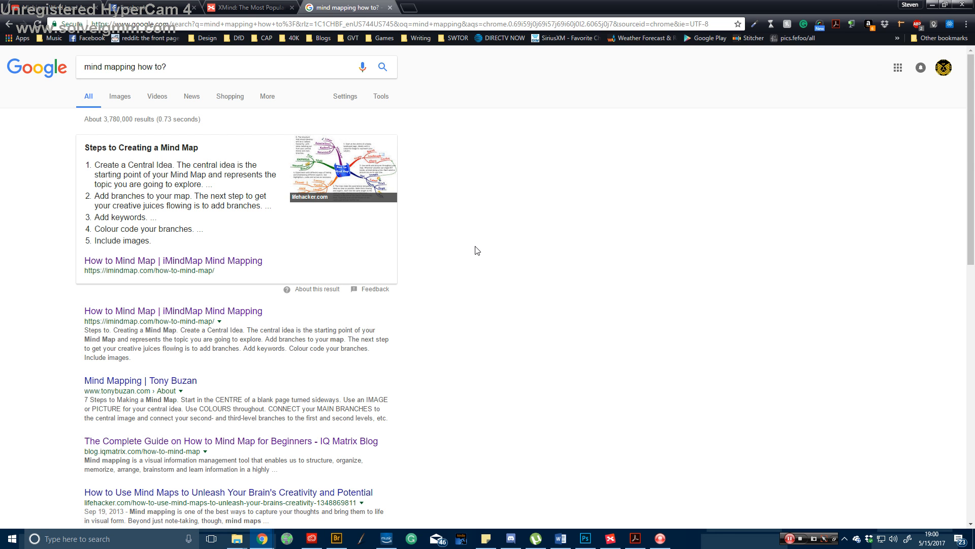
Look through the search results, view the mindmapping.com page "Mind Mapping - How to Mind Map", and minimize the browser.
{"action": "scroll", "coordinate": [477, 250], "scroll_direction": "down", "scroll_amount": 5}
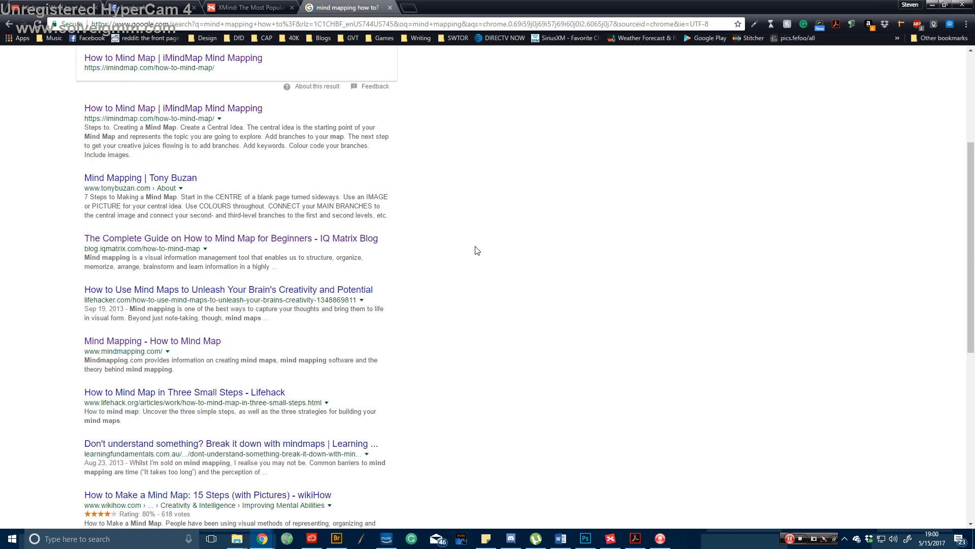
{"action": "scroll", "coordinate": [477, 250], "scroll_direction": "down", "scroll_amount": 1}
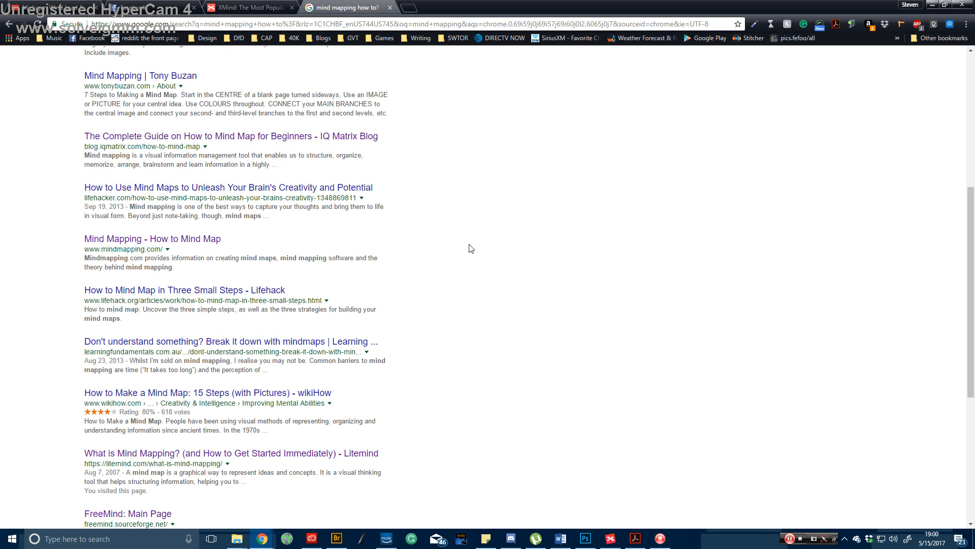
{"action": "scroll", "coordinate": [420, 250], "scroll_direction": "down", "scroll_amount": 1}
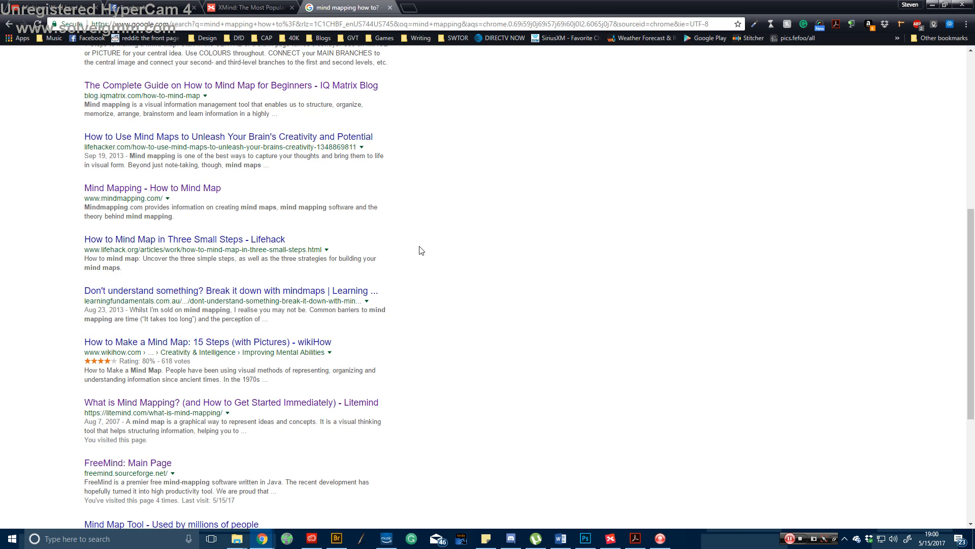
{"action": "left_click", "coordinate": [186, 189]}
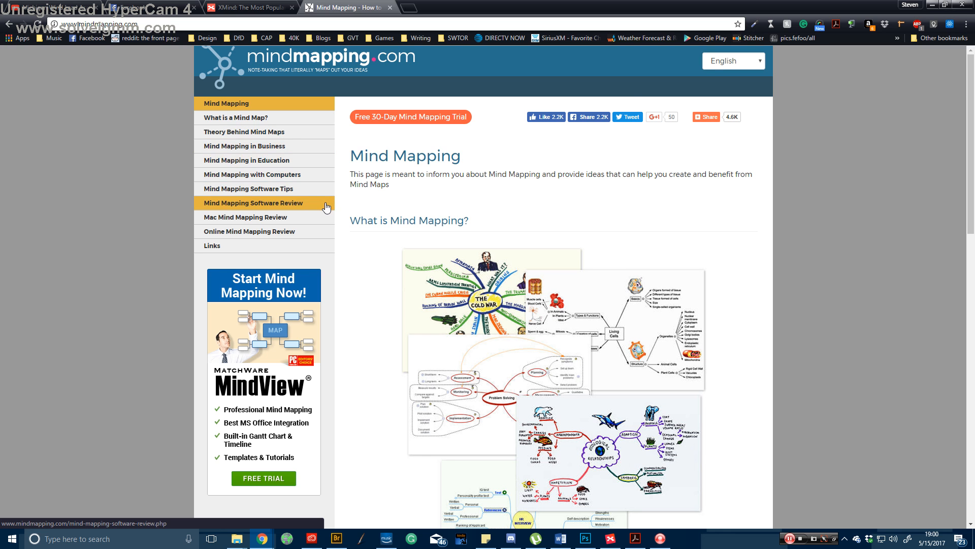
{"action": "left_click", "coordinate": [931, 6]}
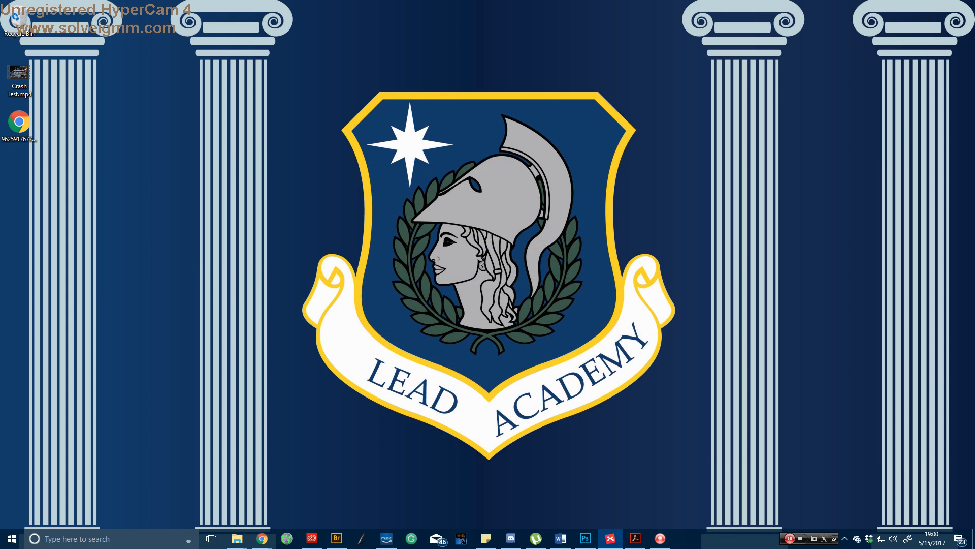
Switch to XMind and view the whole Cadet Career Development Program map at 20% zoom.
{"action": "left_click_drag", "start_coordinate": [974, 48], "coordinate": [442, 1]}
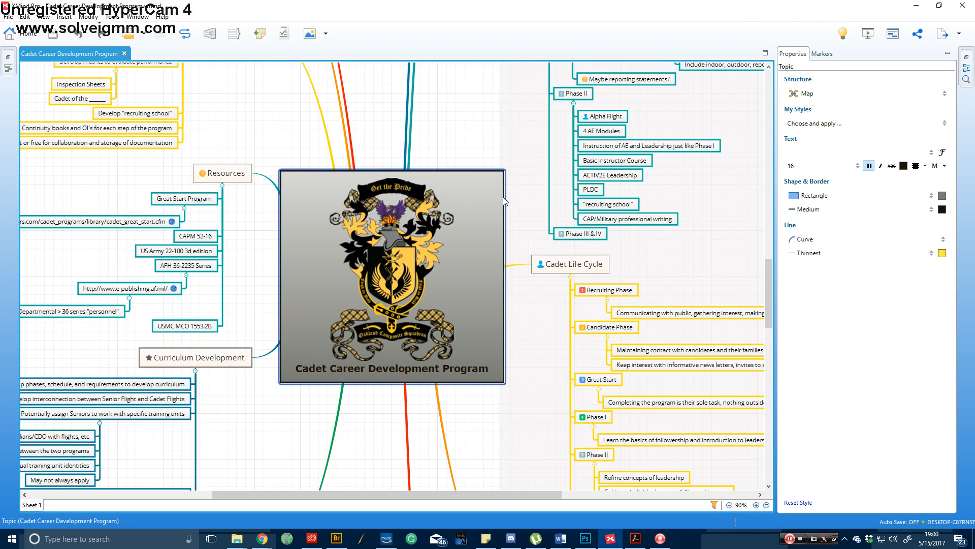
{"action": "scroll", "coordinate": [503, 199], "scroll_direction": "down", "scroll_amount": 1}
{"action": "scroll", "coordinate": [504, 201], "scroll_direction": "down", "scroll_amount": 4}
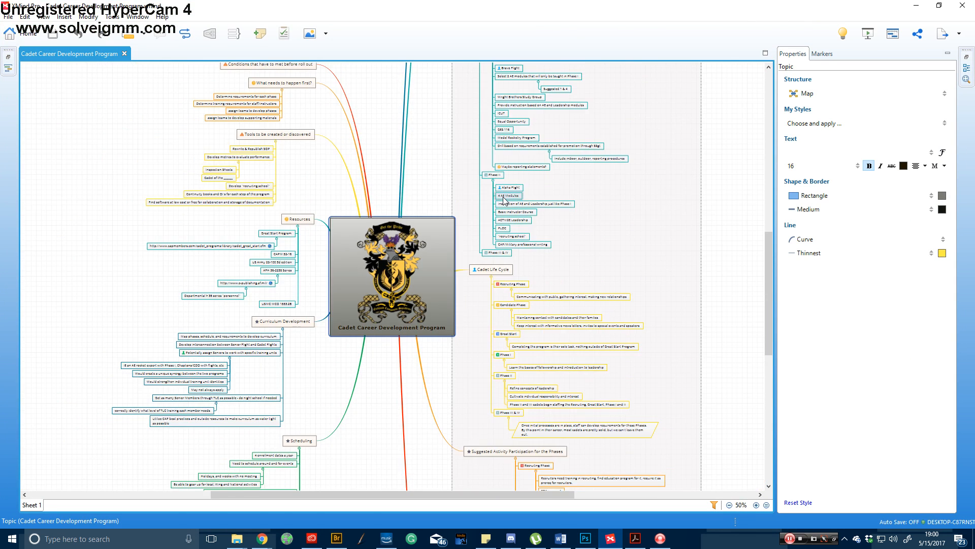
{"action": "scroll", "coordinate": [504, 201], "scroll_direction": "down", "scroll_amount": 3}
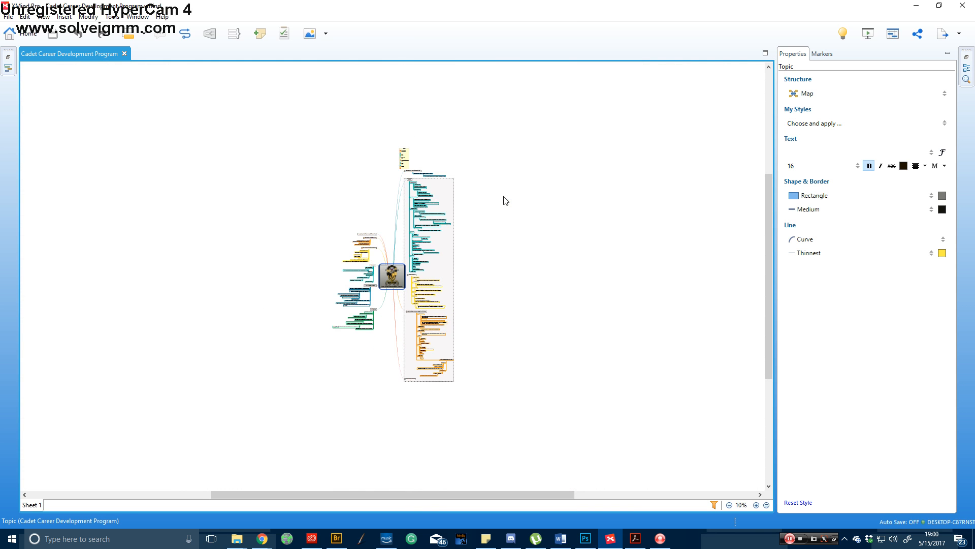
{"action": "scroll", "coordinate": [505, 200], "scroll_direction": "up", "scroll_amount": 1}
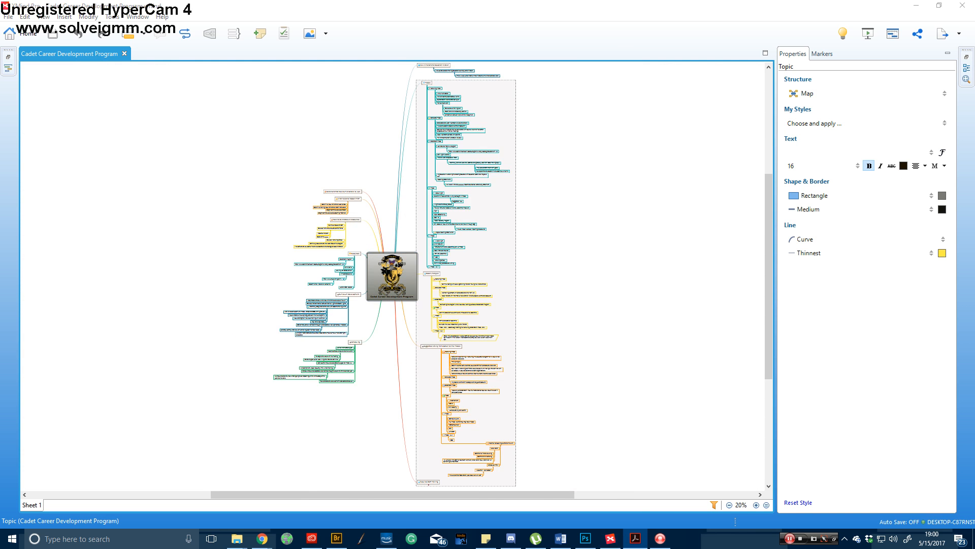
Switch to Adobe Acrobat, view the Cadet Career Development Program PDF with a full page fitted, and minimize it.
{"action": "left_click", "coordinate": [634, 537]}
{"action": "double_click", "coordinate": [653, 19]}
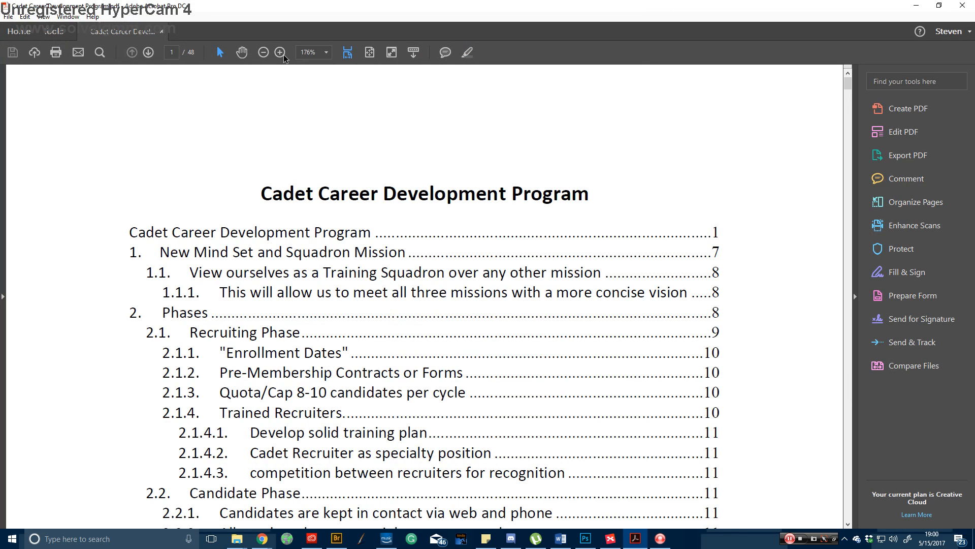
{"action": "left_click", "coordinate": [373, 54]}
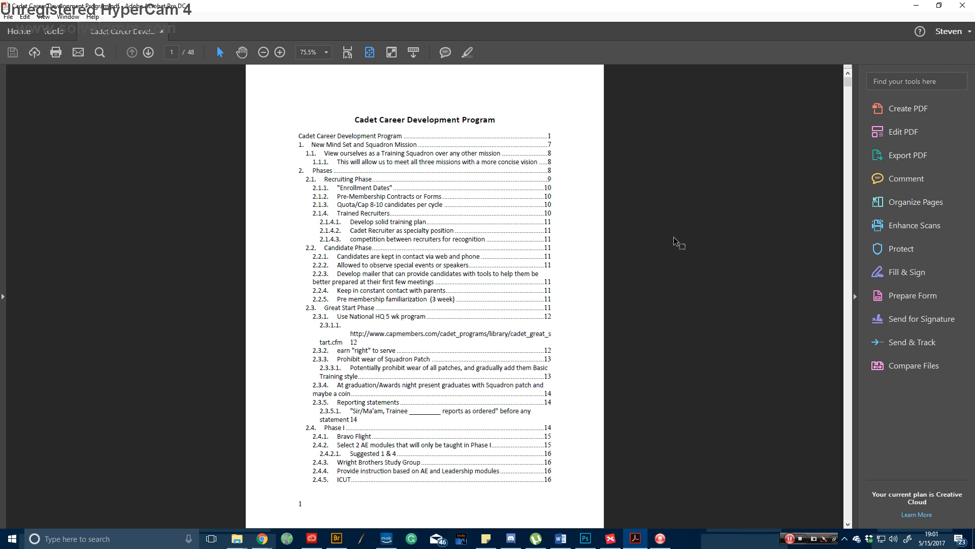
{"action": "left_click", "coordinate": [916, 8]}
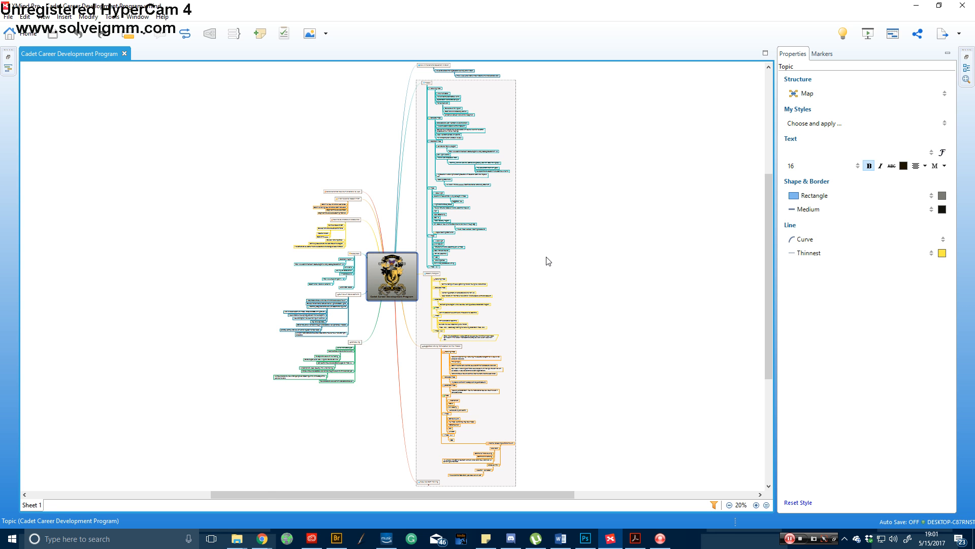
Examine the Phases and Cadet Life Cycle branches of the Cadet Career Development Program map at 80% zoom.
{"action": "scroll", "coordinate": [548, 261], "scroll_direction": "up", "scroll_amount": 3}
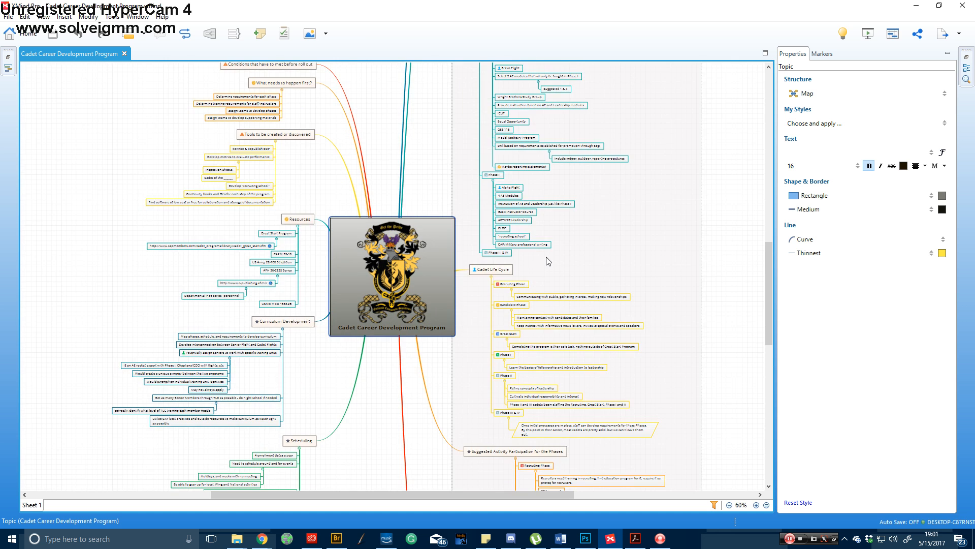
{"action": "scroll", "coordinate": [548, 261], "scroll_direction": "up", "scroll_amount": 3}
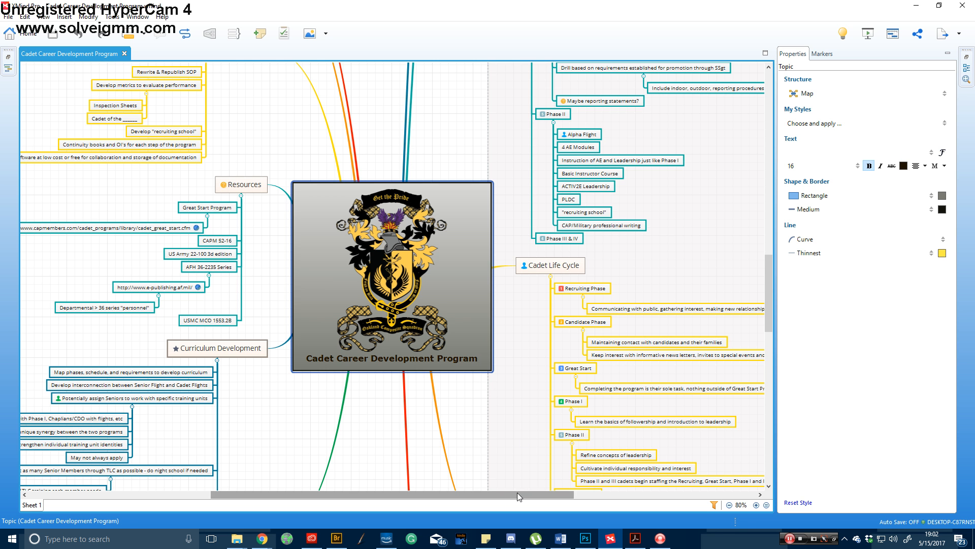
{"action": "left_click_drag", "start_coordinate": [516, 494], "coordinate": [583, 493]}
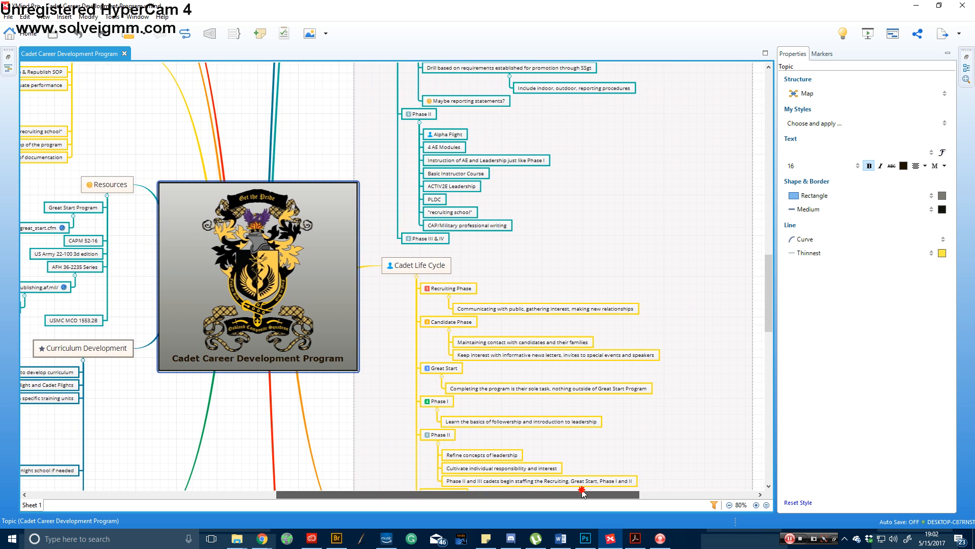
{"action": "scroll", "coordinate": [643, 419], "scroll_direction": "up", "scroll_amount": 5}
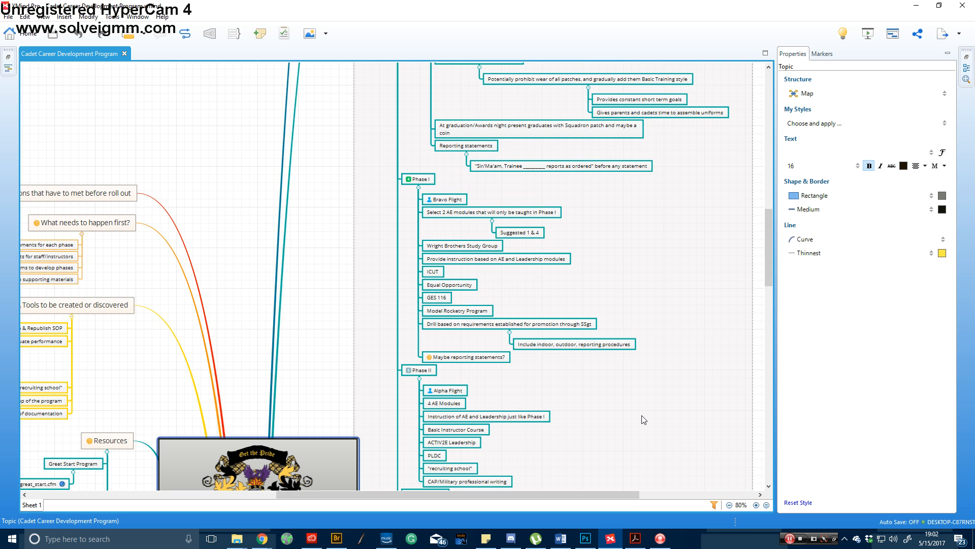
{"action": "scroll", "coordinate": [644, 420], "scroll_direction": "down", "scroll_amount": 4}
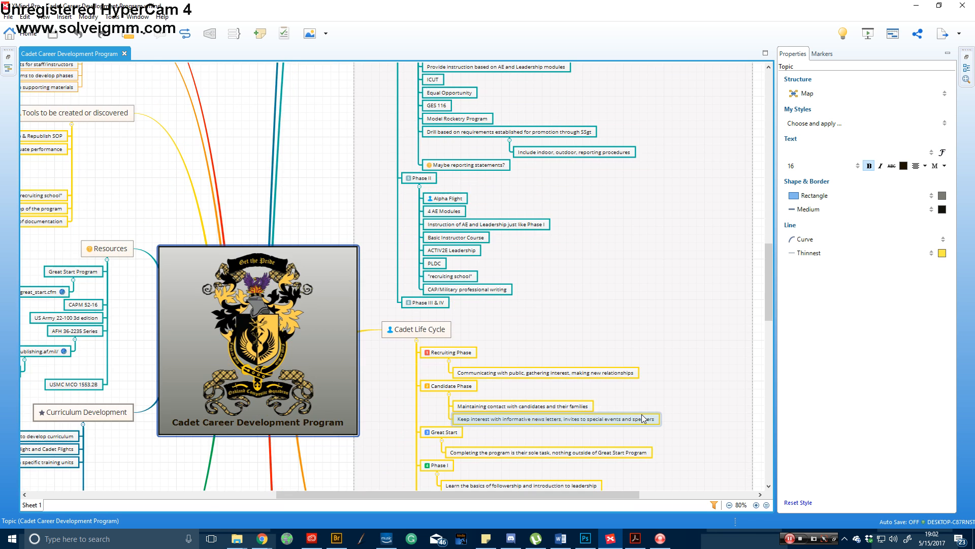
{"action": "scroll", "coordinate": [641, 414], "scroll_direction": "down", "scroll_amount": 3}
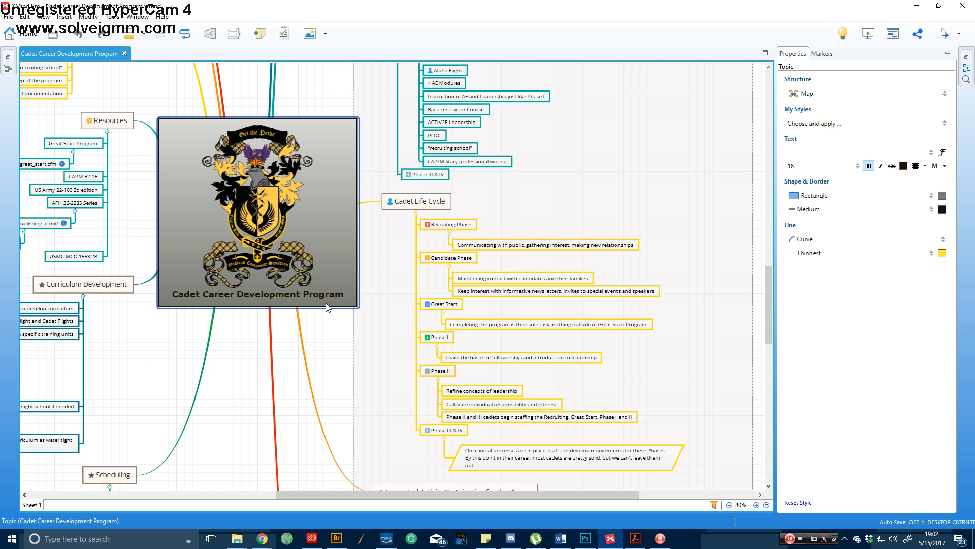
Create a new blank mind map with the Map structure and the Professional theme.
{"action": "left_click", "coordinate": [8, 17]}
{"action": "left_click", "coordinate": [18, 26]}
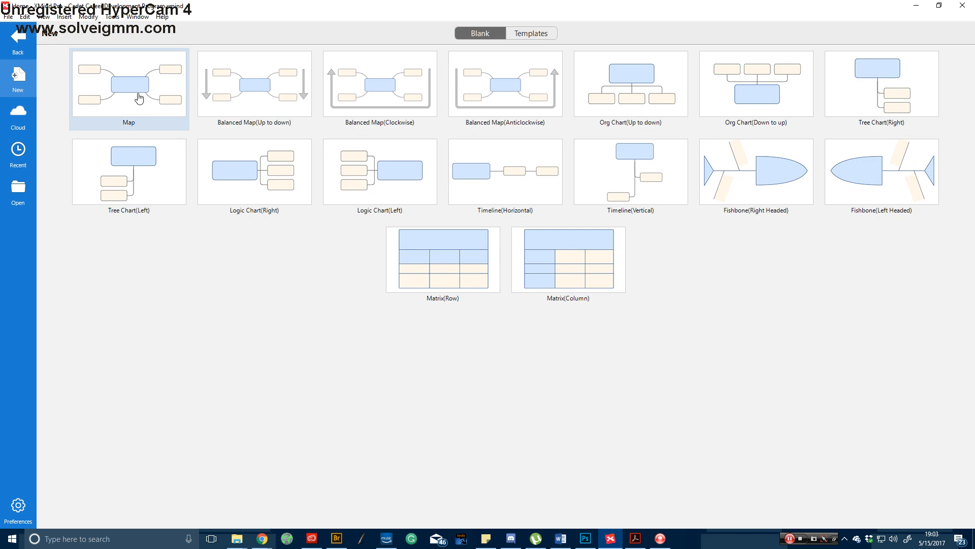
{"action": "left_click", "coordinate": [139, 98]}
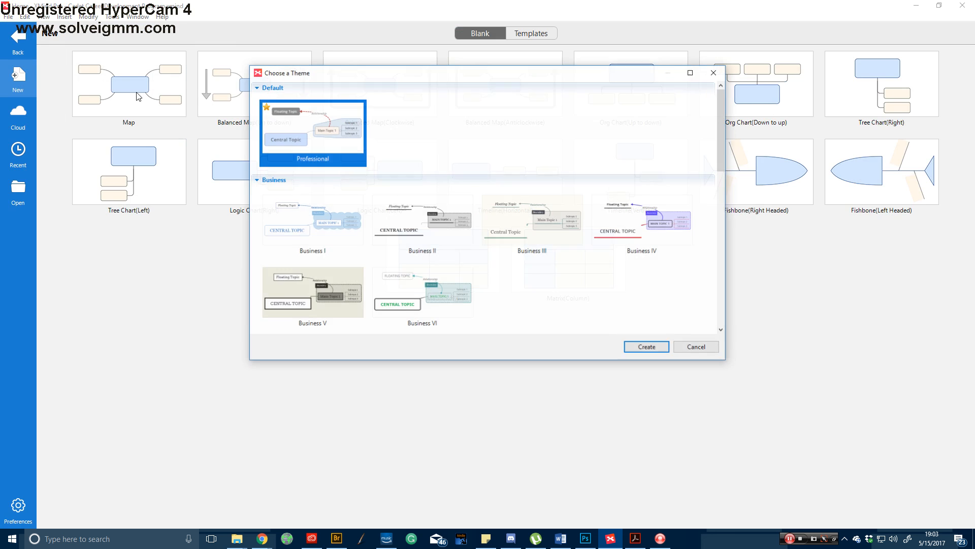
{"action": "left_click", "coordinate": [643, 348]}
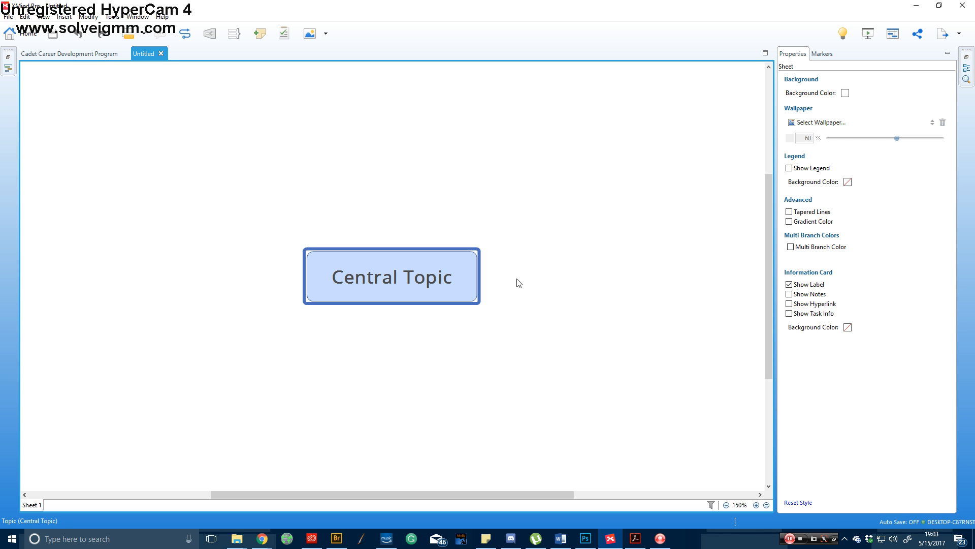
Rename the central topic as "Lead Academy".
{"action": "double_click", "coordinate": [442, 280]}
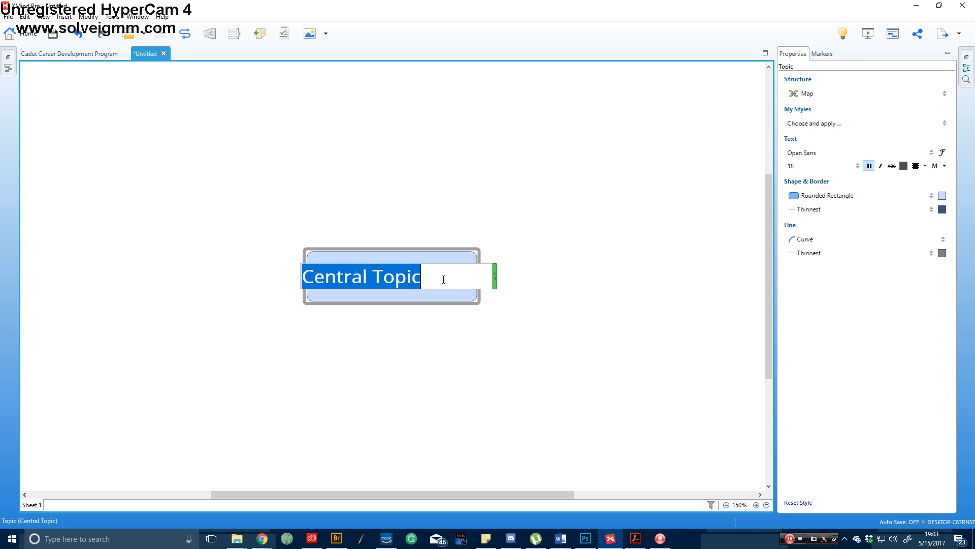
{"action": "type", "text": "Lead"}
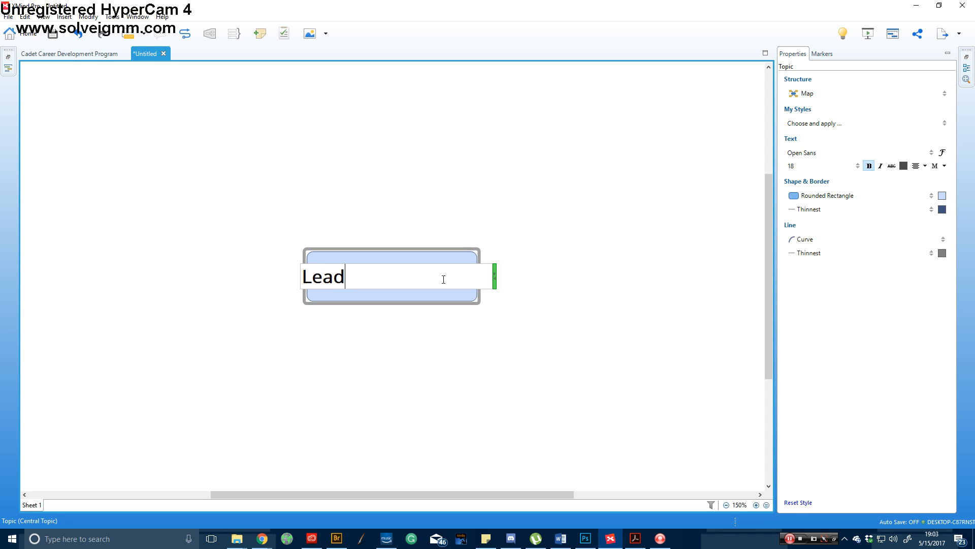
{"action": "type", "text": " Academt"}
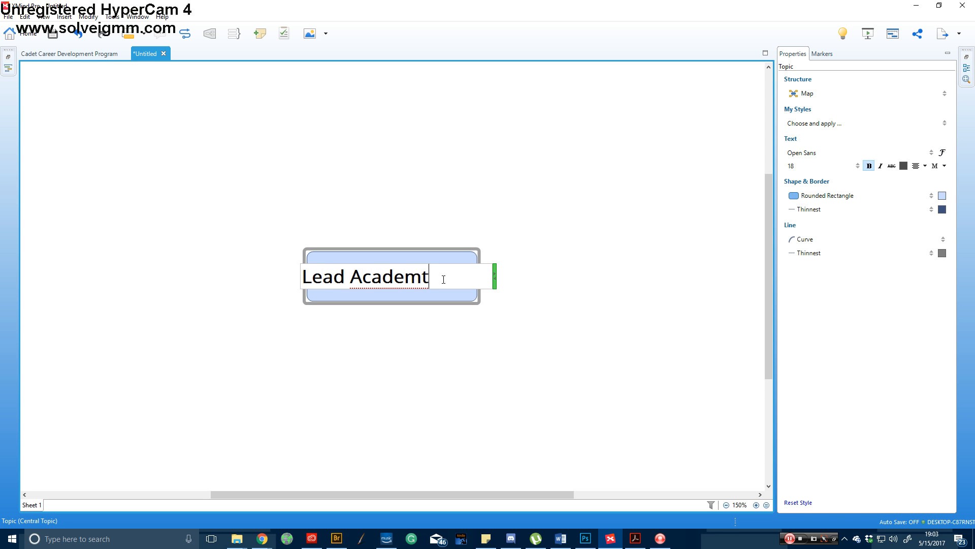
{"action": "key", "text": "BackSpace"}
{"action": "type", "text": "y"}
{"action": "left_click", "coordinate": [403, 385]}
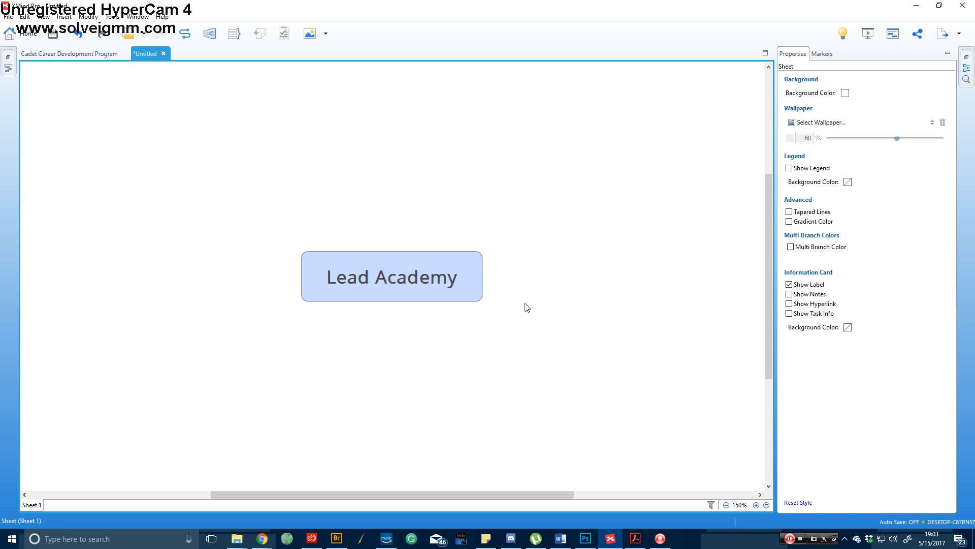
Add a main topic named "Schedule" to the Lead Academy central topic.
{"action": "left_click", "coordinate": [478, 279]}
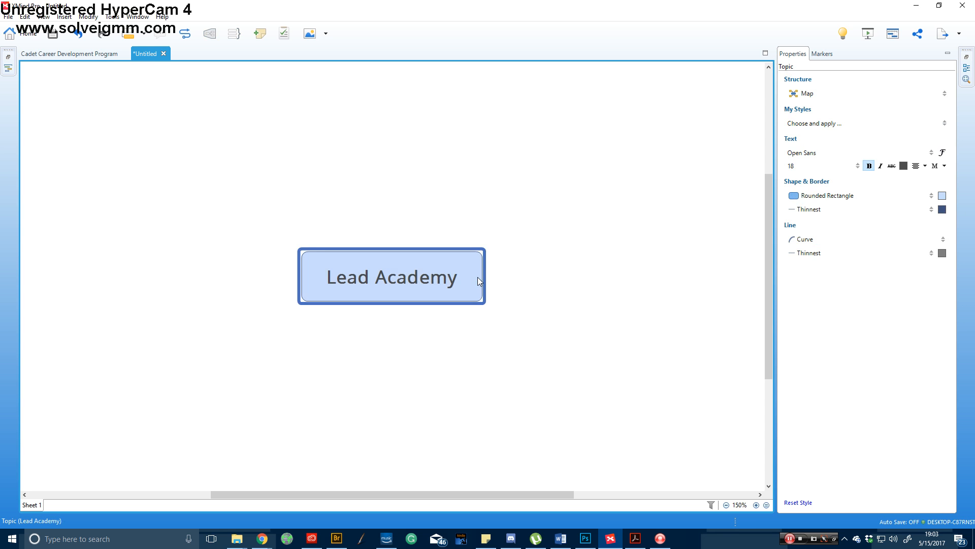
{"action": "key", "text": "Tab"}
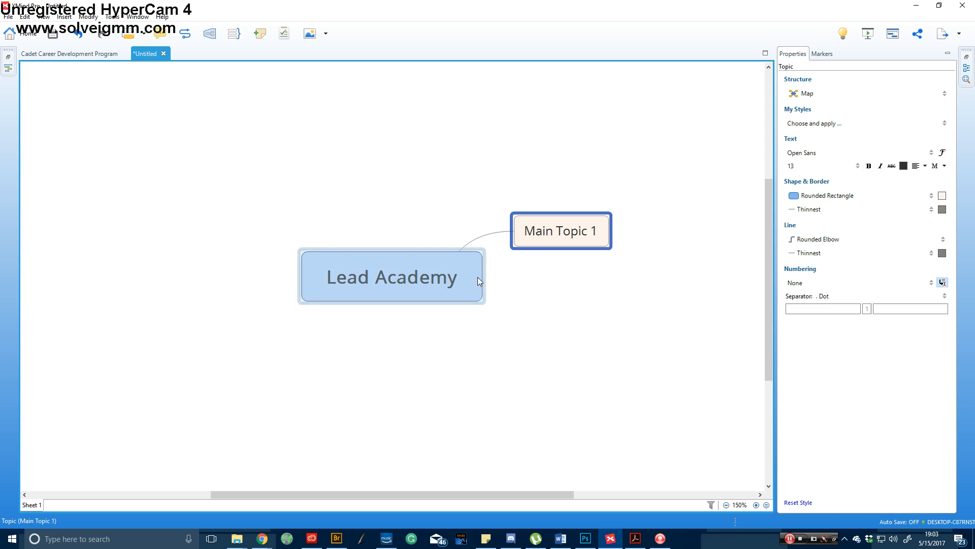
{"action": "double_click", "coordinate": [569, 228]}
{"action": "type", "text": "S"}
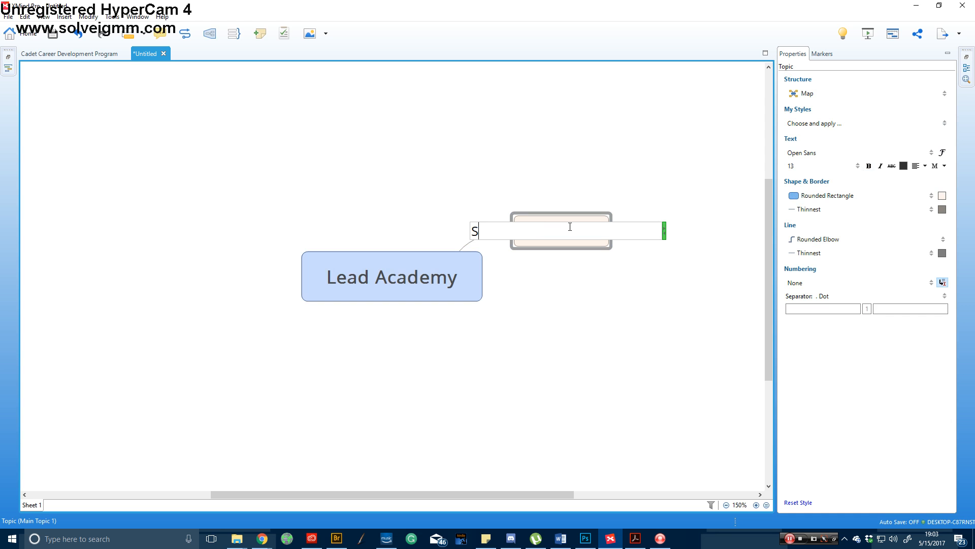
{"action": "type", "text": "chedule"}
{"action": "left_click", "coordinate": [568, 293]}
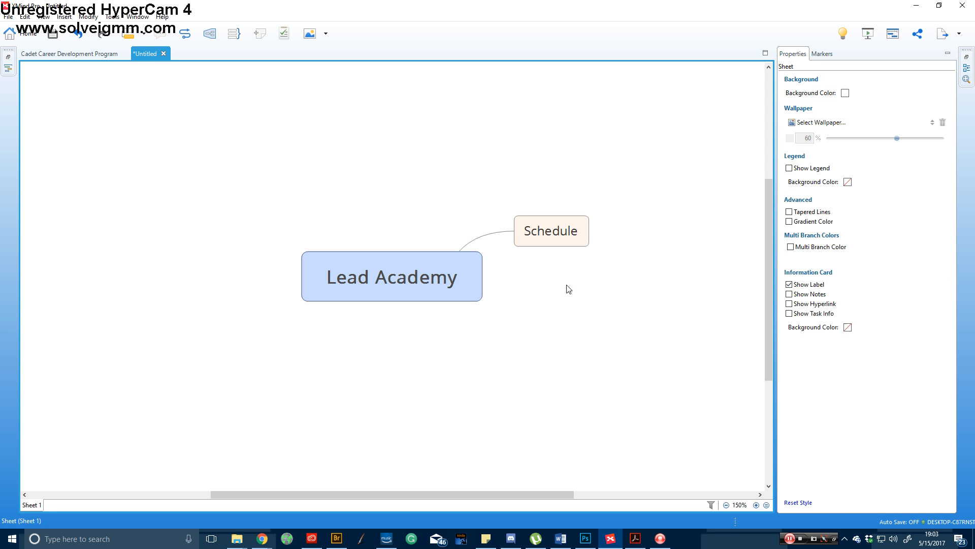
Add a subtopic named "In residence" under the Schedule topic.
{"action": "left_click", "coordinate": [577, 235]}
{"action": "key", "text": "Tab"}
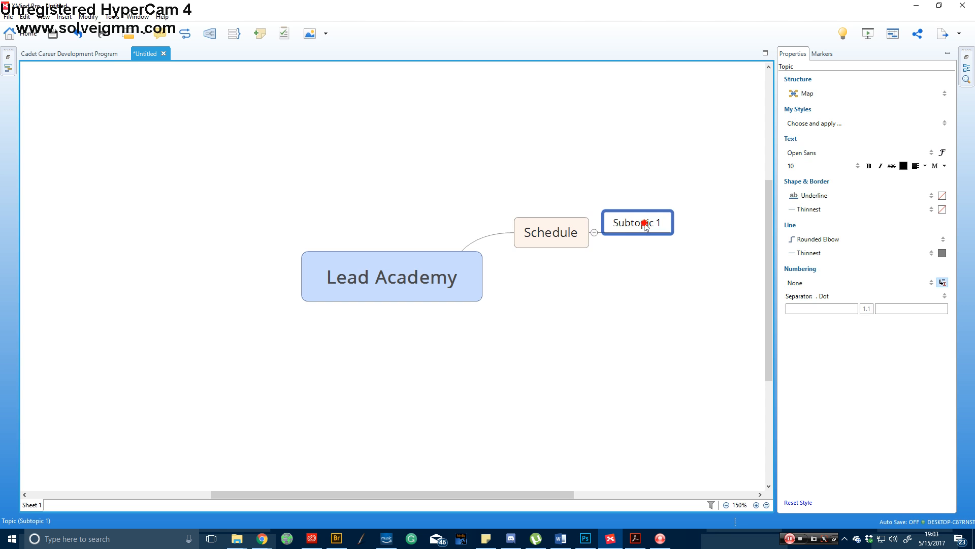
{"action": "double_click", "coordinate": [644, 222]}
{"action": "key", "text": "BackSpace"}
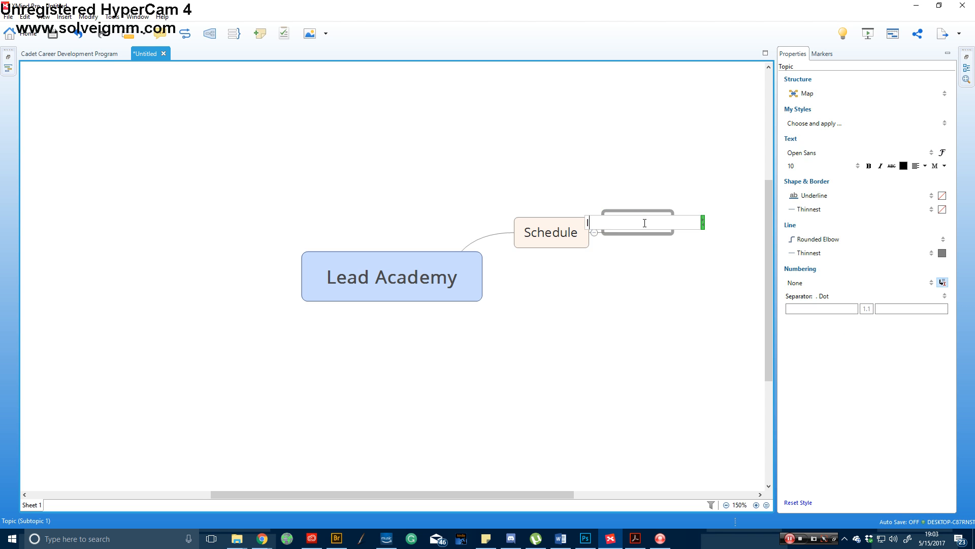
{"action": "type", "text": "In residence"}
{"action": "left_click", "coordinate": [675, 245]}
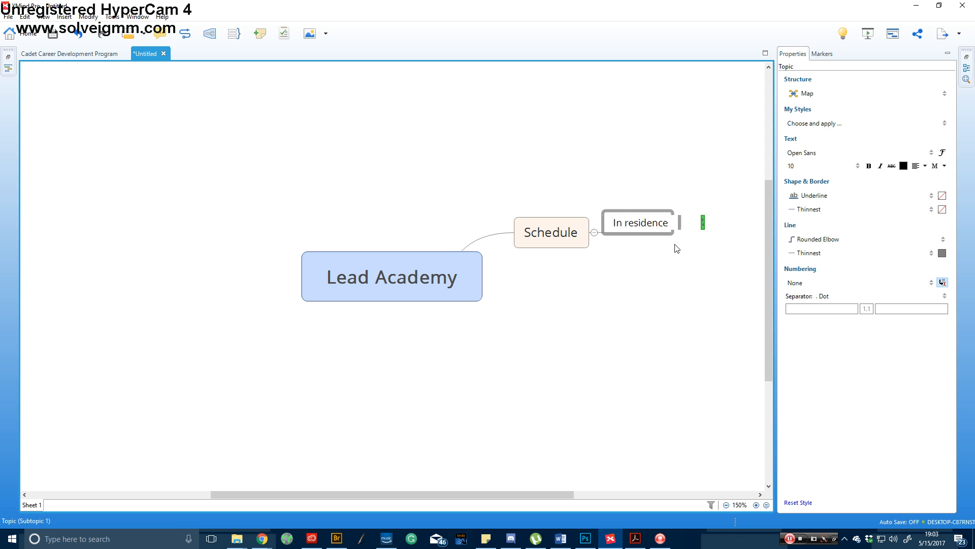
Add a second subtopic named "Web Based" under the Schedule topic.
{"action": "left_click", "coordinate": [543, 232]}
{"action": "key", "text": "Tab"}
{"action": "double_click", "coordinate": [632, 241]}
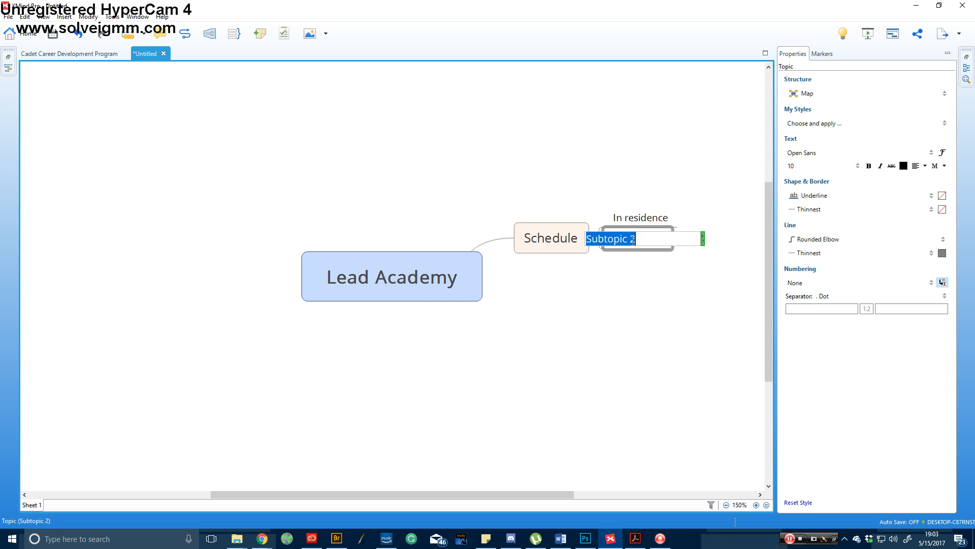
{"action": "type", "text": "Web Based"}
{"action": "left_click", "coordinate": [626, 289]}
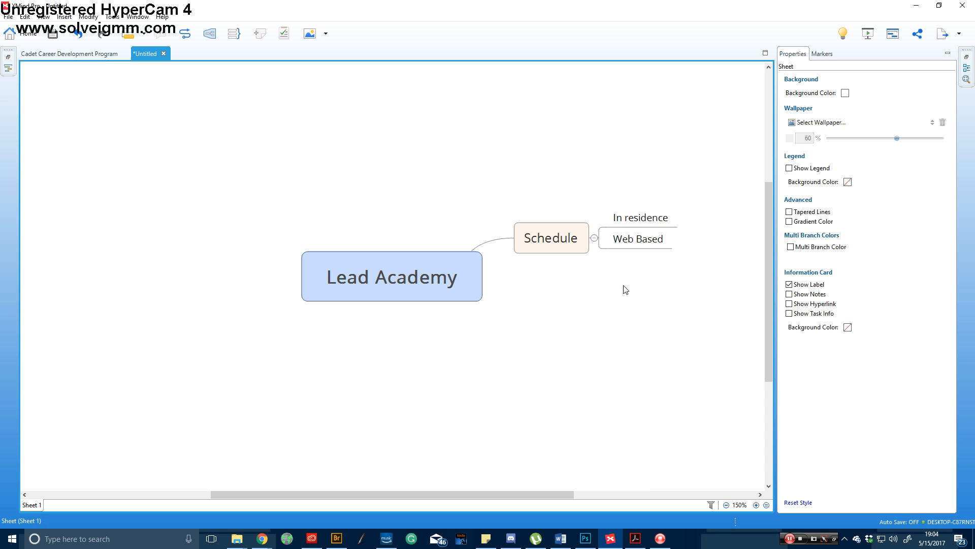
Add four subtopics with default names under In residence.
{"action": "left_click_drag", "start_coordinate": [552, 491], "coordinate": [638, 491]}
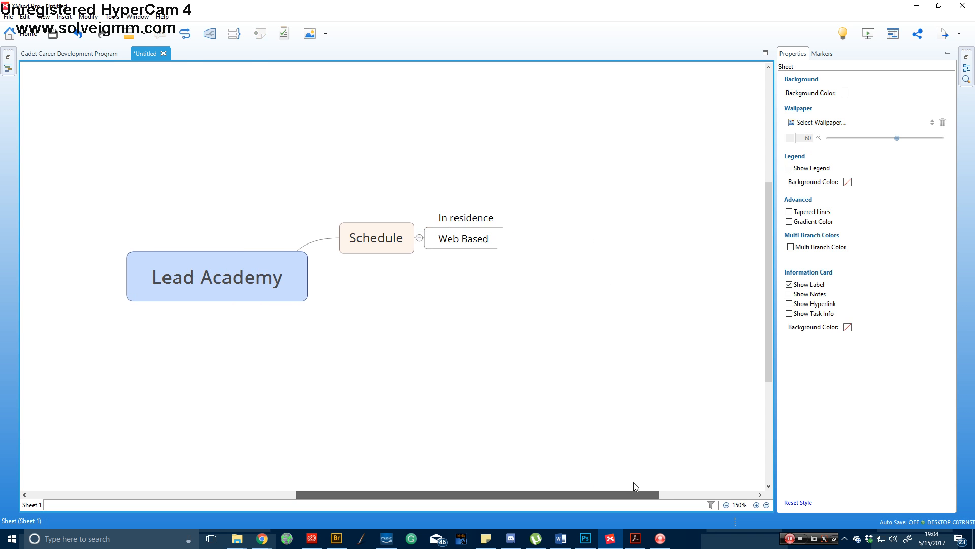
{"action": "left_click", "coordinate": [478, 228]}
{"action": "key", "text": "Tab"}
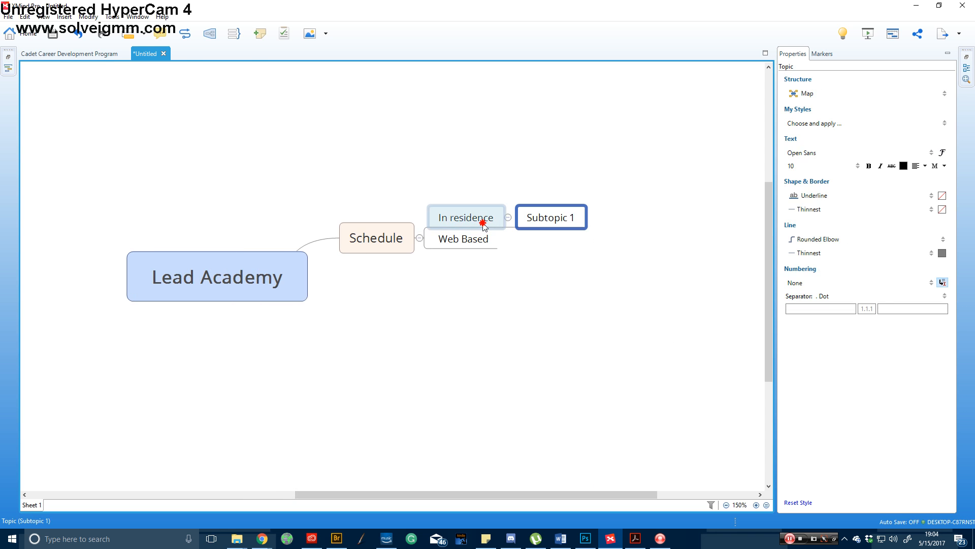
{"action": "key", "text": "Return"}
{"action": "left_click", "coordinate": [483, 226]}
{"action": "key", "text": "Tab"}
{"action": "left_click", "coordinate": [479, 224]}
{"action": "key", "text": "Tab"}
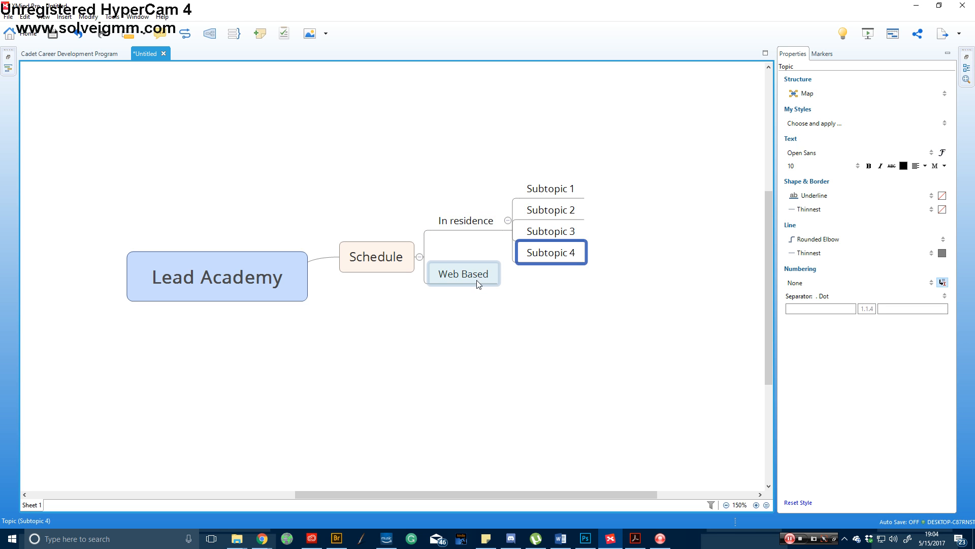
Add five subtopics with default names under Web Based.
{"action": "left_click", "coordinate": [475, 278]}
{"action": "key", "text": "Tab"}
{"action": "left_click", "coordinate": [473, 280]}
{"action": "key", "text": "Tab"}
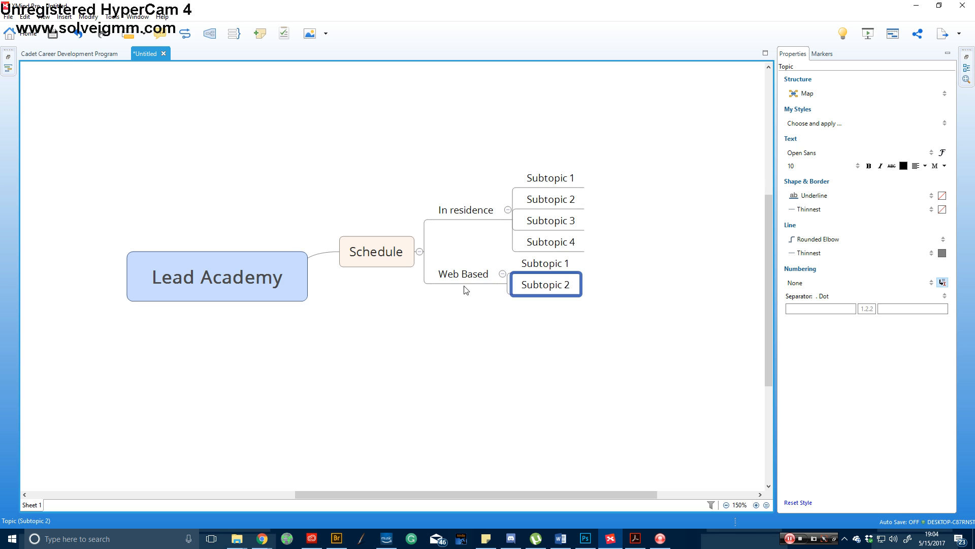
{"action": "left_click", "coordinate": [466, 283]}
{"action": "key", "text": "Tab"}
{"action": "left_click", "coordinate": [469, 282]}
{"action": "key", "text": "Tab"}
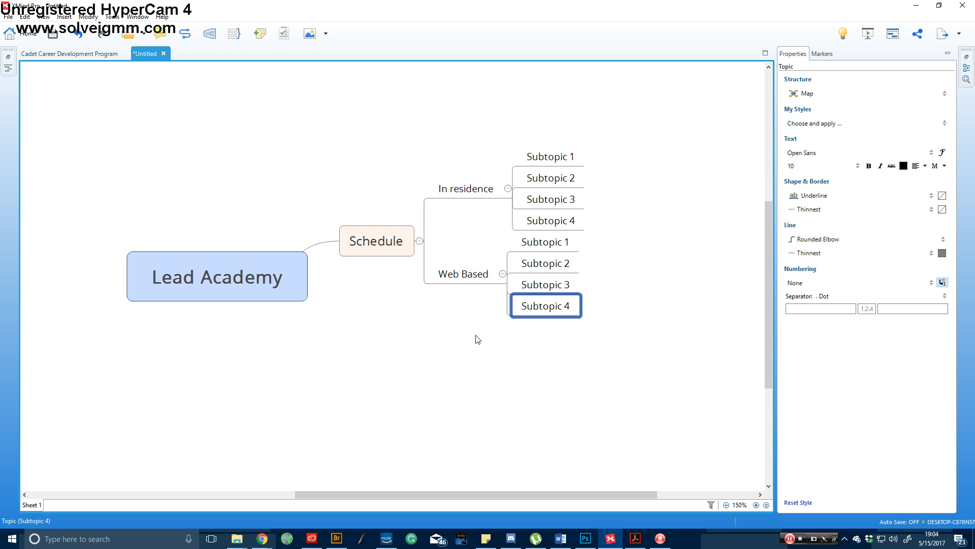
{"action": "left_click", "coordinate": [472, 285]}
{"action": "key", "text": "Tab"}
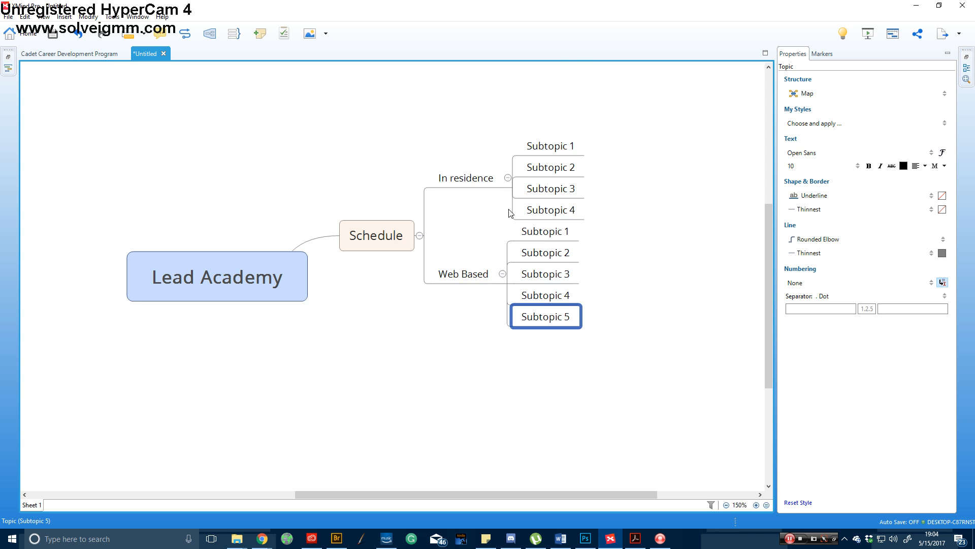
Assign the month markers Jun, Sep, Nov and Feb to In residence subtopics 1 to 4, in that order.
{"action": "left_click", "coordinate": [820, 54]}
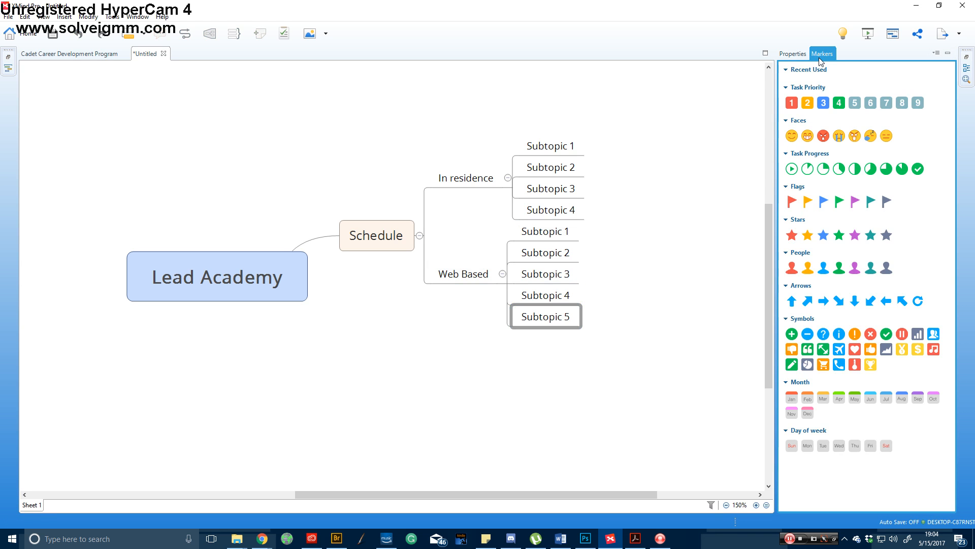
{"action": "left_click", "coordinate": [559, 146]}
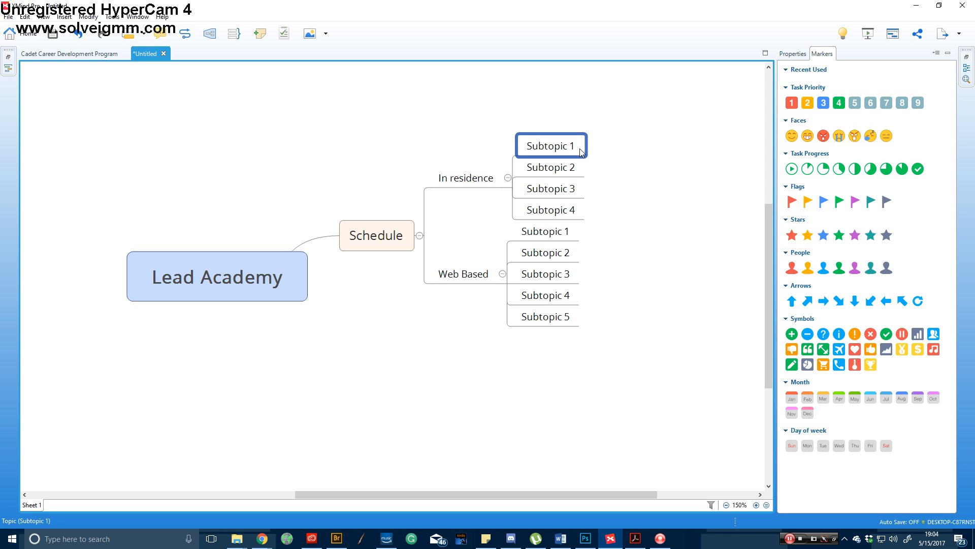
{"action": "left_click", "coordinate": [872, 399]}
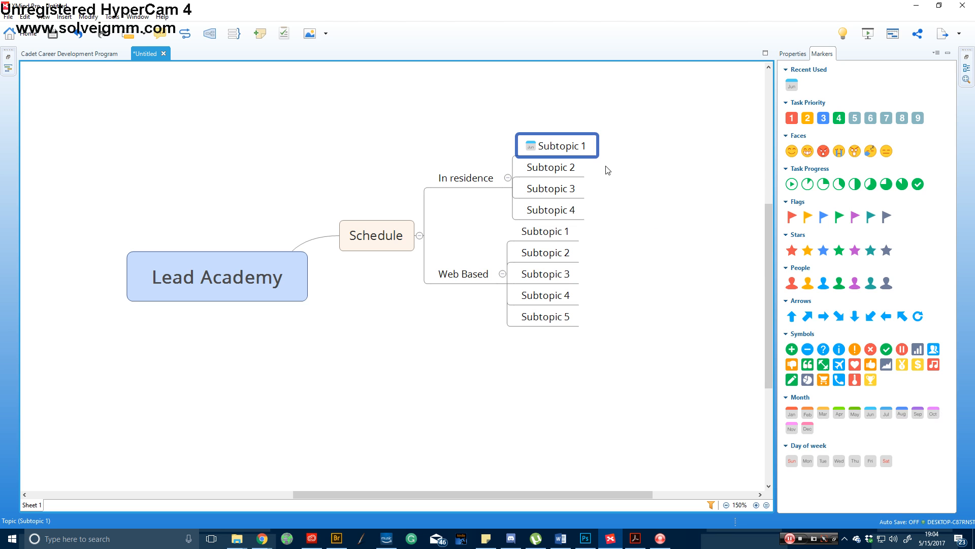
{"action": "left_click", "coordinate": [571, 167]}
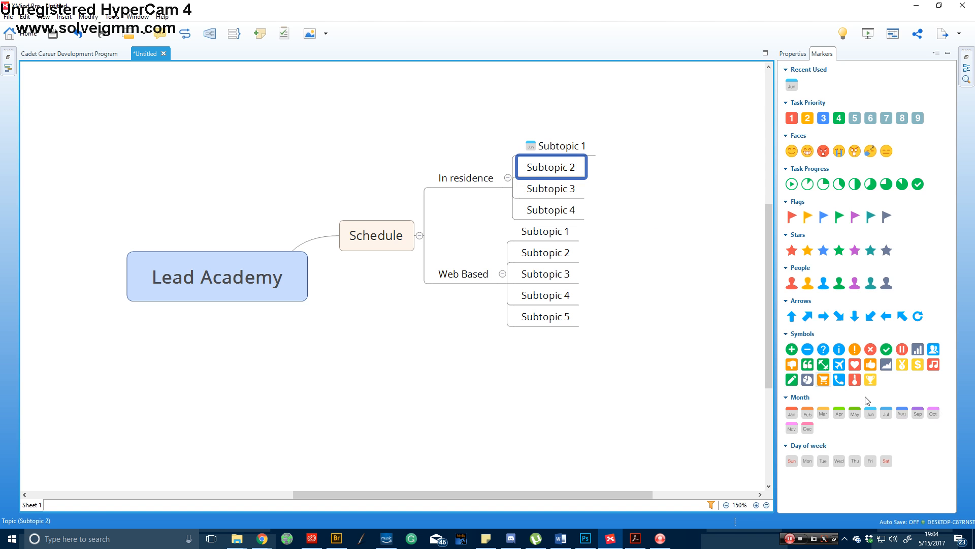
{"action": "left_click", "coordinate": [918, 413]}
{"action": "left_click", "coordinate": [551, 189]}
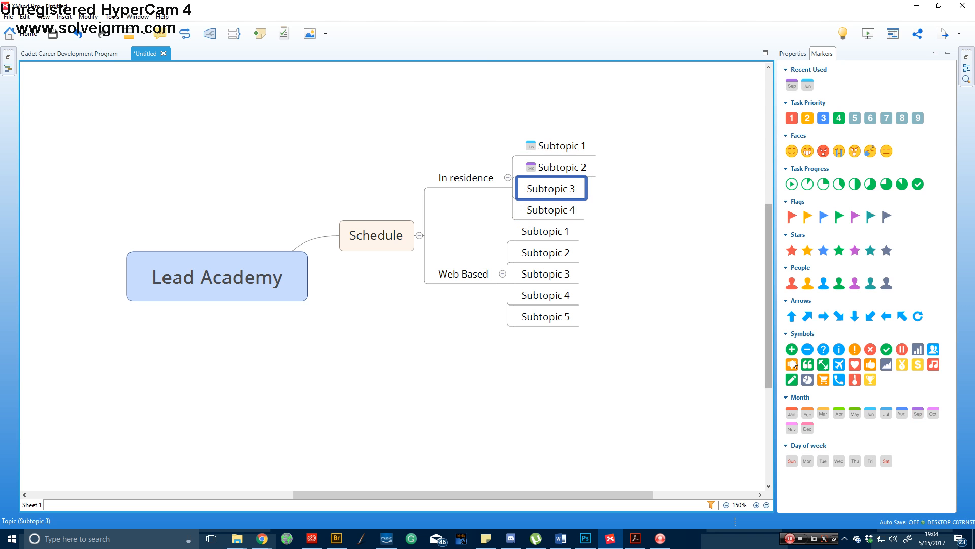
{"action": "left_click", "coordinate": [791, 428]}
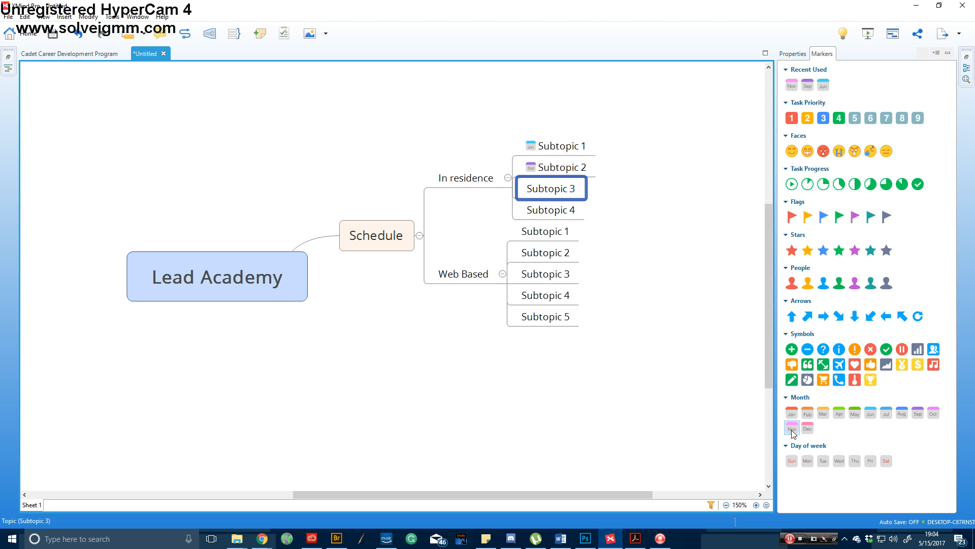
{"action": "left_click", "coordinate": [574, 210]}
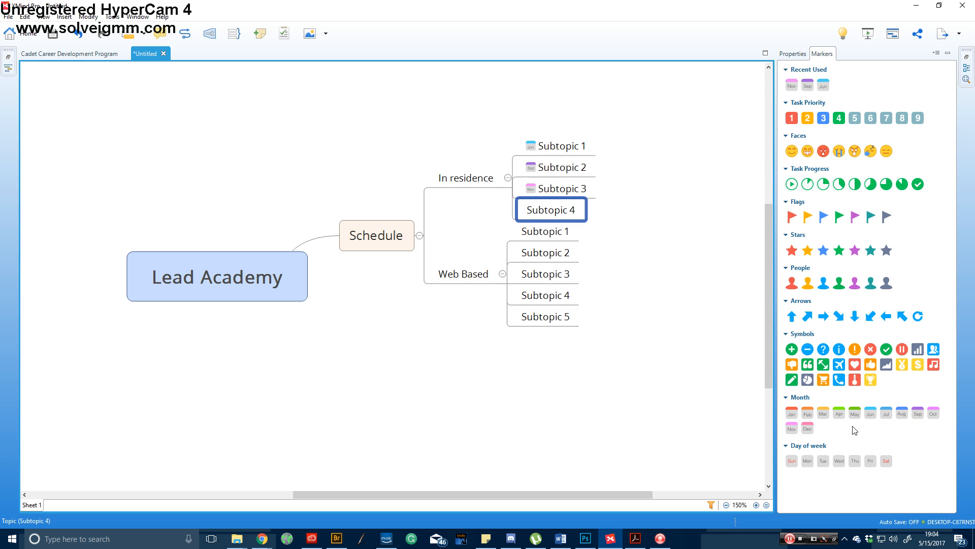
{"action": "left_click", "coordinate": [807, 412]}
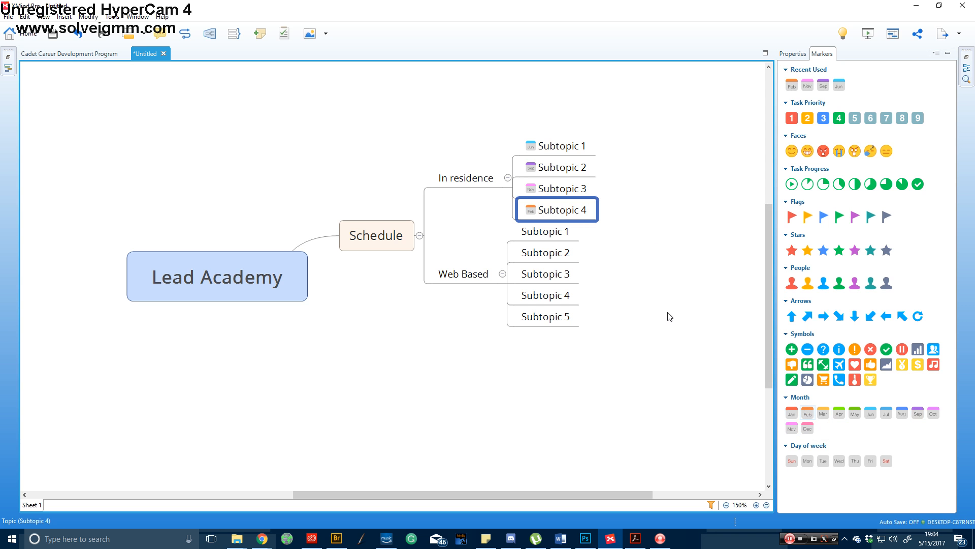
Assign the month markers Jun, Jun, Jul, Aug and Sep to Web Based subtopics 1 to 5, in that order.
{"action": "left_click", "coordinate": [564, 237]}
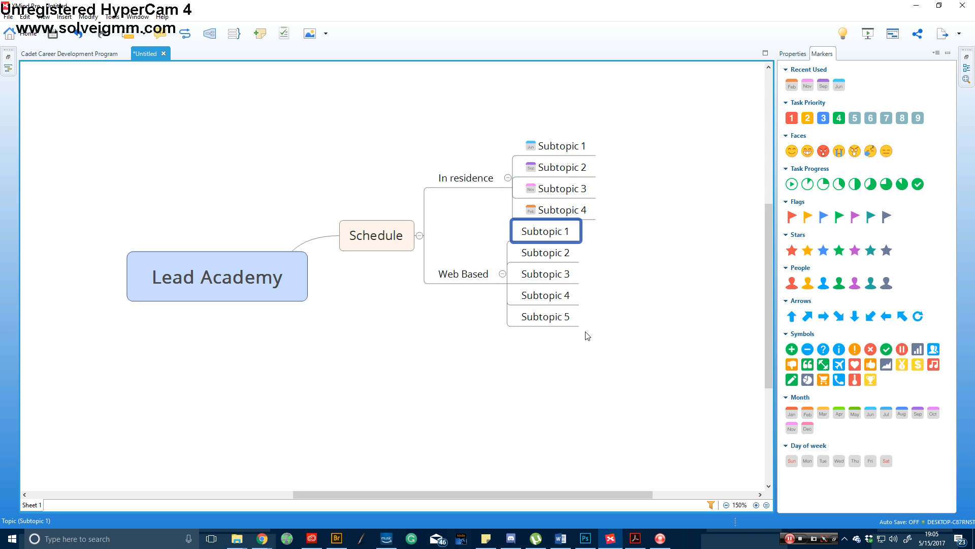
{"action": "left_click", "coordinate": [872, 413]}
{"action": "left_click", "coordinate": [562, 255]}
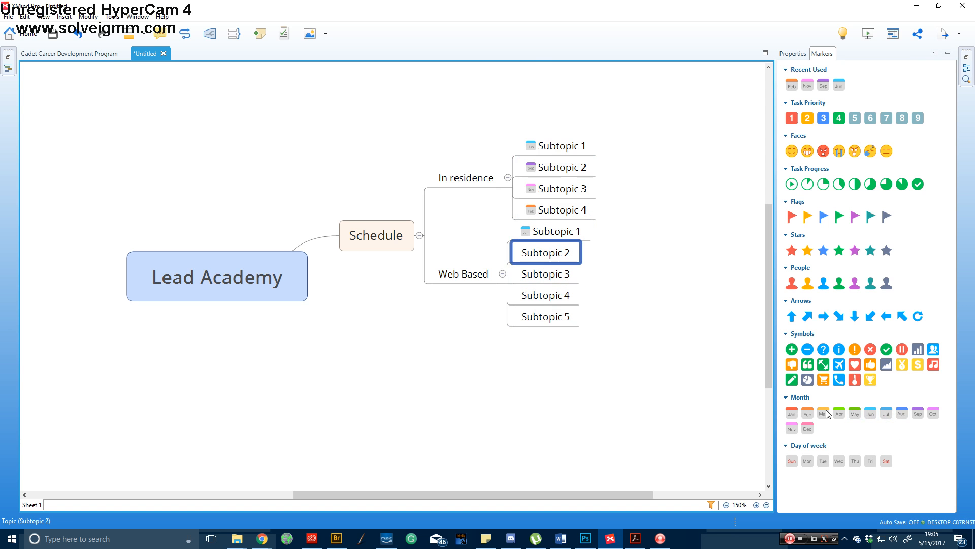
{"action": "left_click", "coordinate": [871, 413]}
{"action": "left_click", "coordinate": [557, 283]}
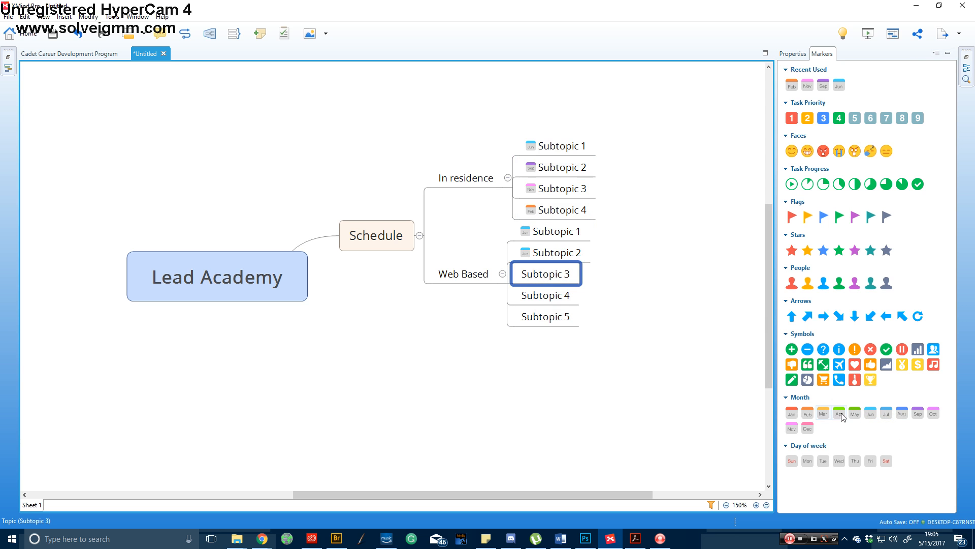
{"action": "left_click", "coordinate": [887, 413]}
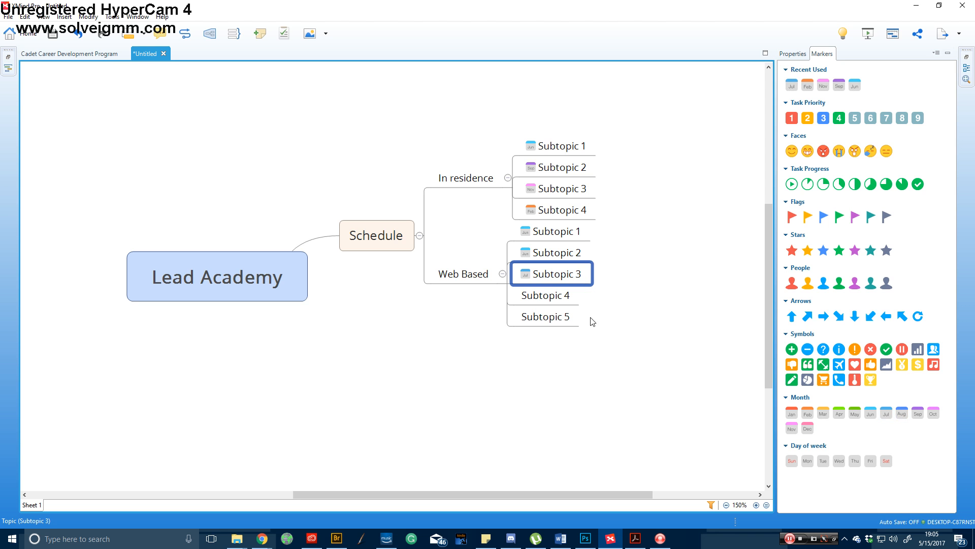
{"action": "left_click", "coordinate": [554, 296]}
{"action": "left_click", "coordinate": [901, 413]}
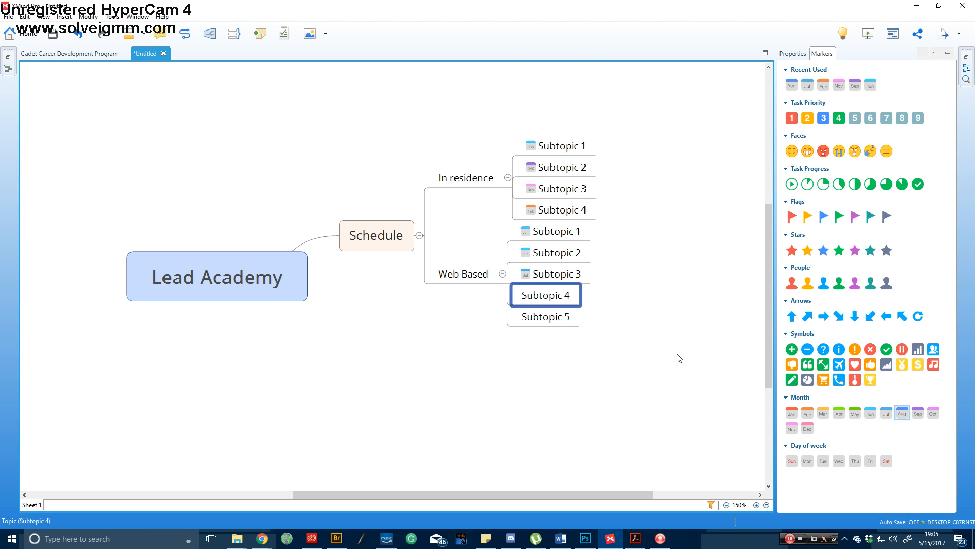
{"action": "left_click", "coordinate": [536, 318]}
{"action": "left_click", "coordinate": [917, 415]}
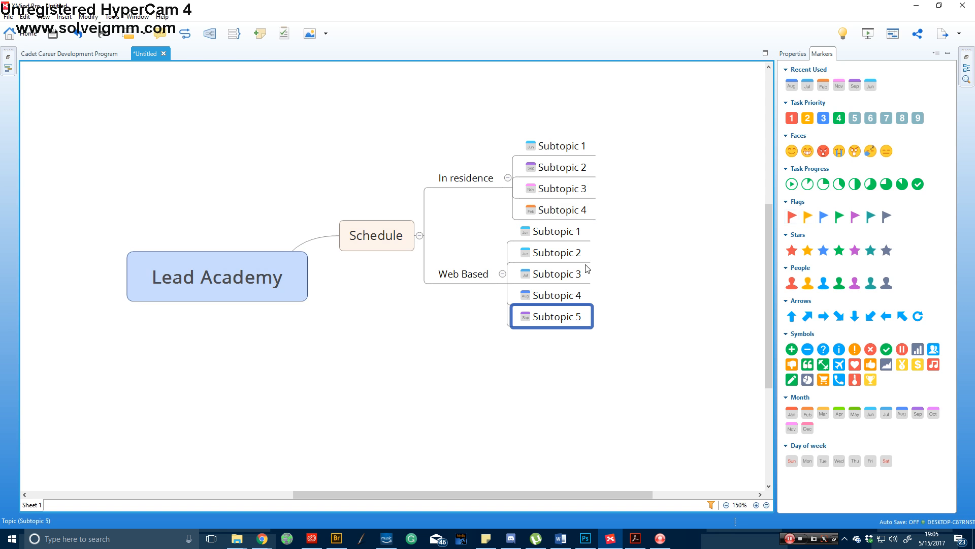
Add five more main topics with default names to the Lead Academy central topic.
{"action": "left_click", "coordinate": [303, 281]}
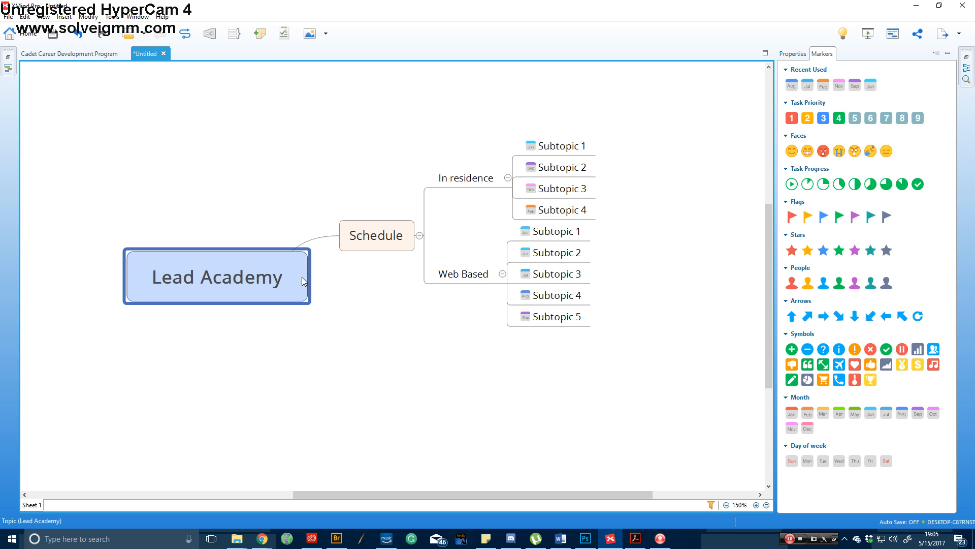
{"action": "key", "text": "Tab"}
{"action": "left_click", "coordinate": [263, 284]}
{"action": "key", "text": "Tab"}
{"action": "left_click", "coordinate": [240, 281]}
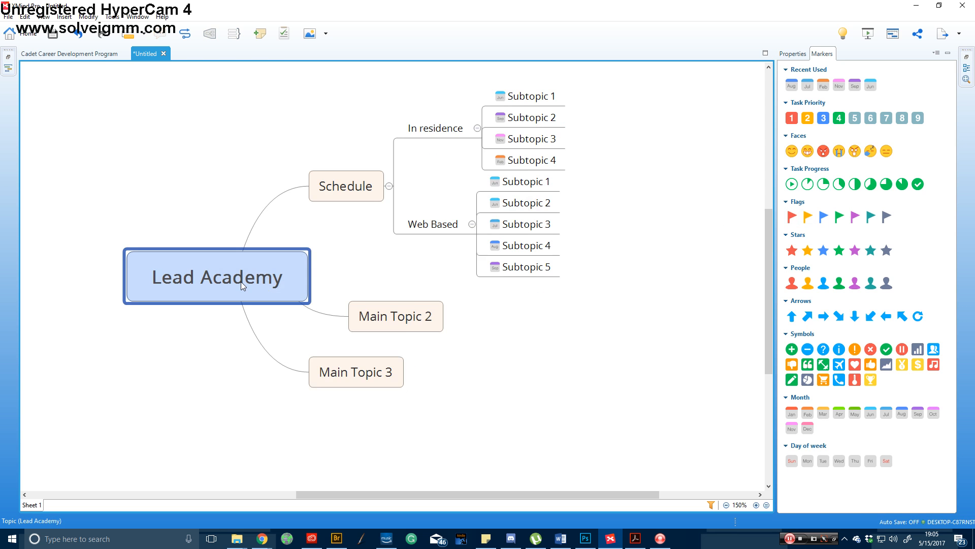
{"action": "key", "text": "Tab"}
{"action": "left_click", "coordinate": [240, 280]}
{"action": "key", "text": "Tab"}
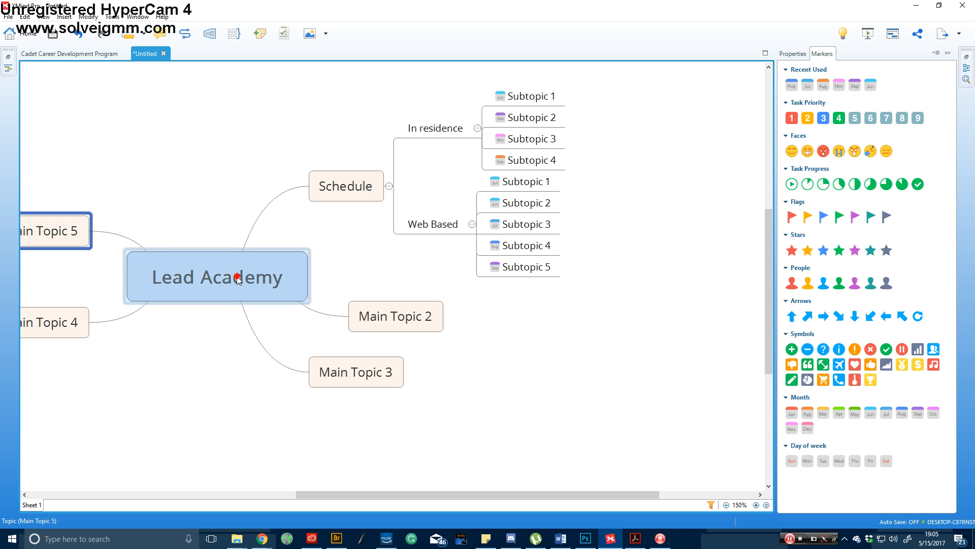
{"action": "left_click", "coordinate": [237, 276]}
{"action": "key", "text": "Tab"}
Add a chain of five nested subtopics under Main Topic 2, each a child of the previous one.
{"action": "left_click", "coordinate": [417, 317]}
{"action": "key", "text": "Tab"}
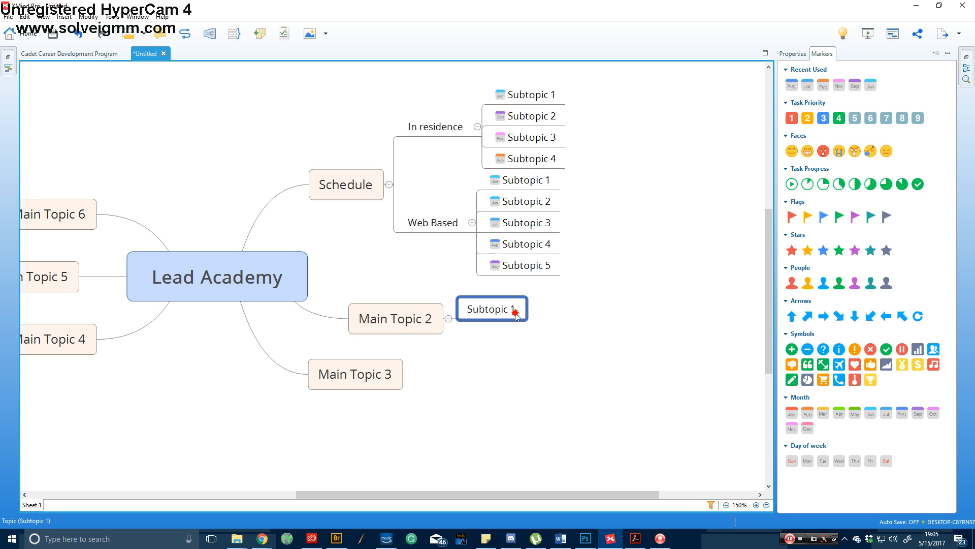
{"action": "key", "text": "Tab"}
{"action": "key", "text": "Tab"}
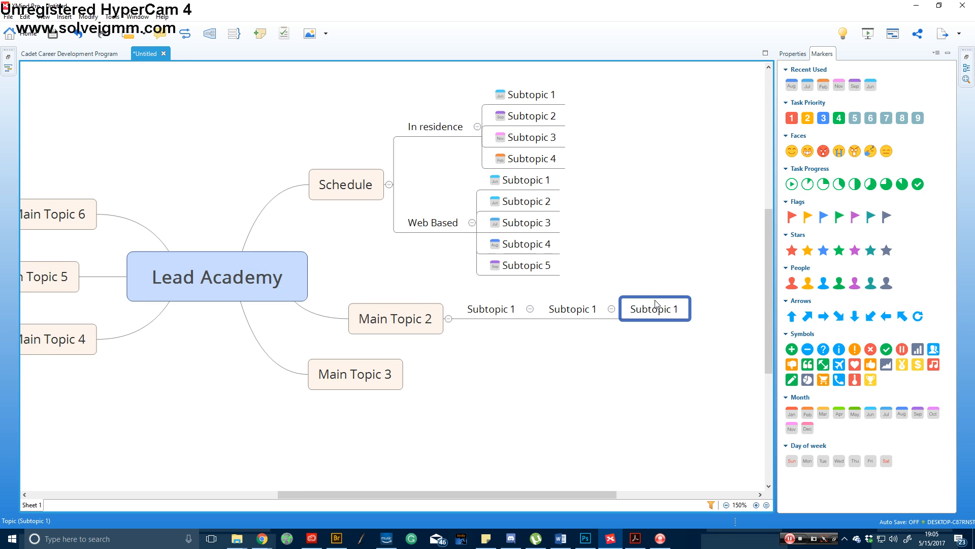
{"action": "key", "text": "Tab"}
{"action": "key", "text": "Tab"}
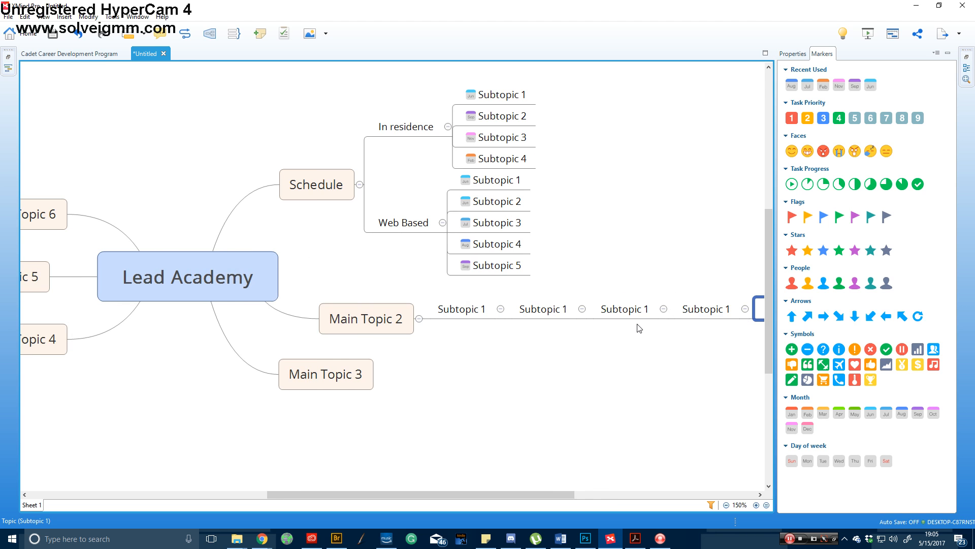
Clear the title of the last nested subtopic in the Main Topic 2 chain and delete that subtopic.
{"action": "key", "text": "F2"}
{"action": "key", "text": "BackSpace"}
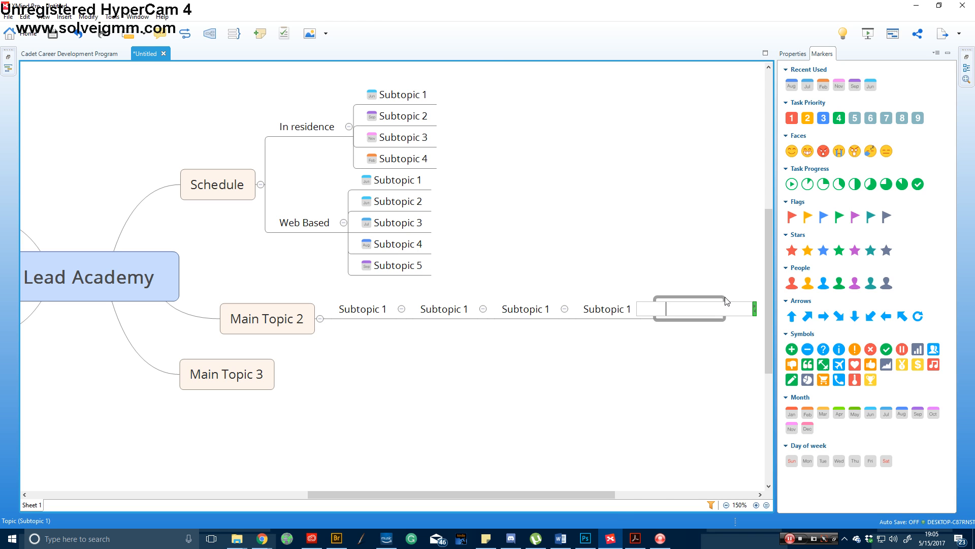
{"action": "left_click", "coordinate": [687, 255]}
{"action": "left_click", "coordinate": [671, 312]}
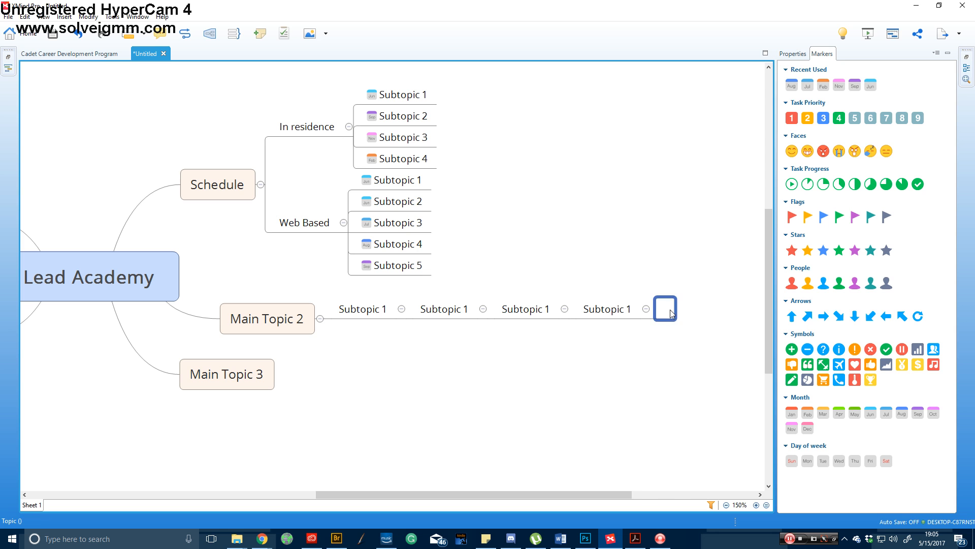
{"action": "key", "text": "Delete"}
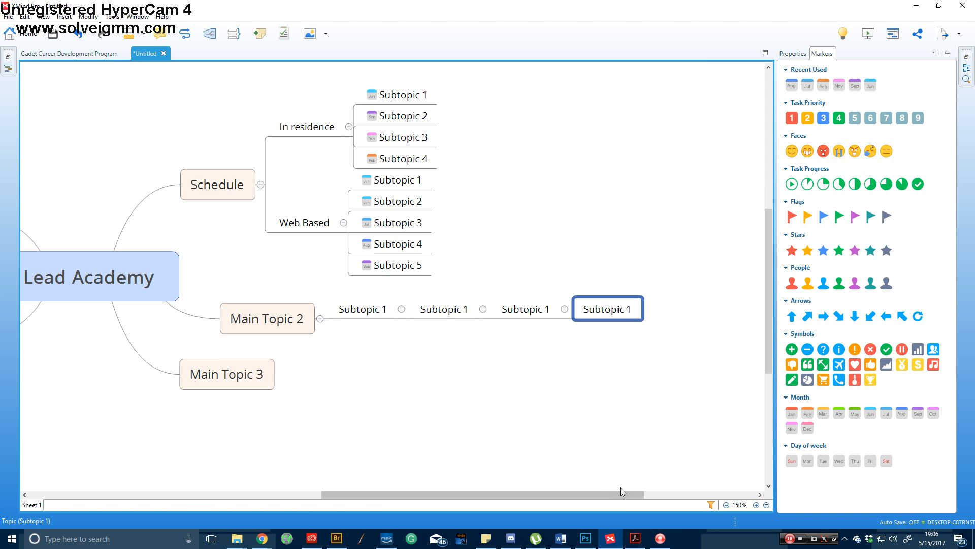
Switch to Chrome and view the Windows download options on the XMind website's download page.
{"action": "mouse_move", "coordinate": [262, 538]}
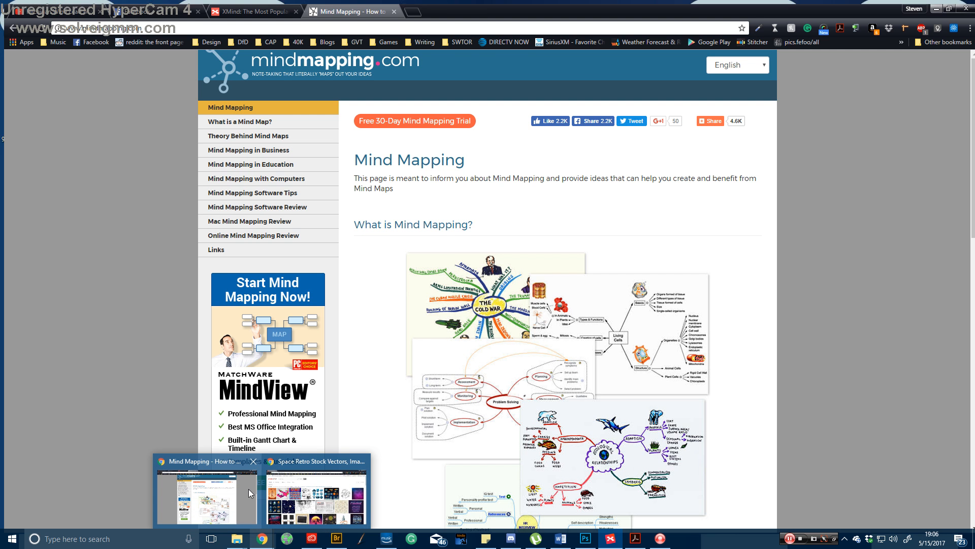
{"action": "left_click", "coordinate": [248, 488]}
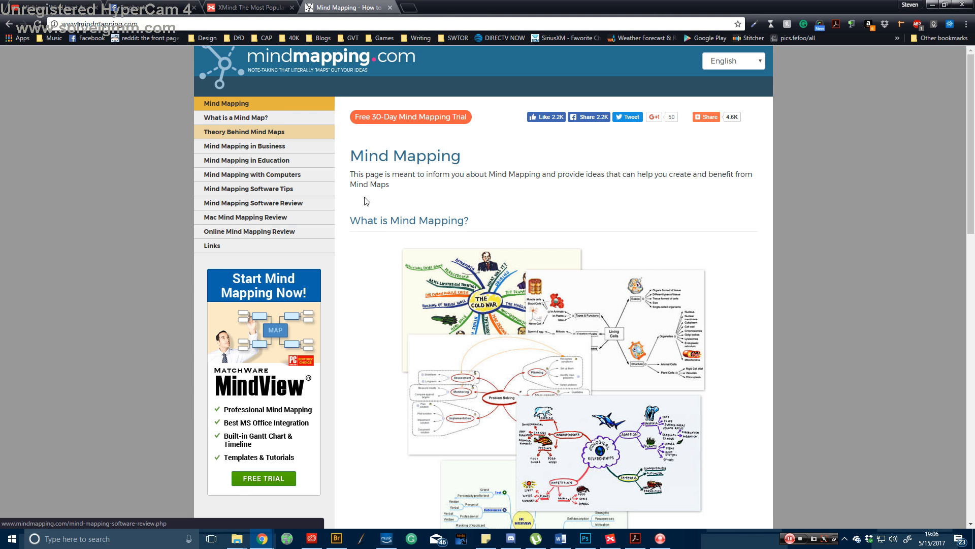
{"action": "left_click", "coordinate": [262, 8]}
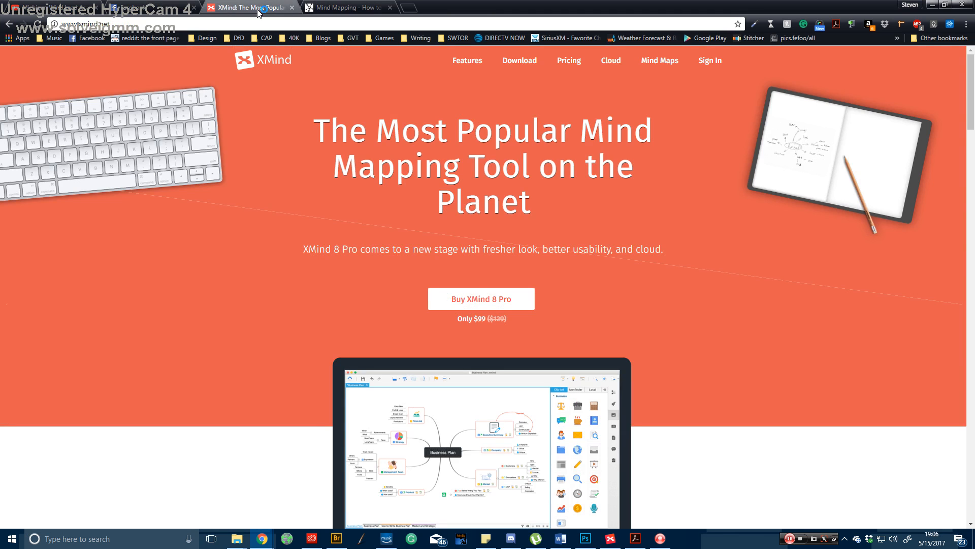
{"action": "left_click", "coordinate": [528, 60]}
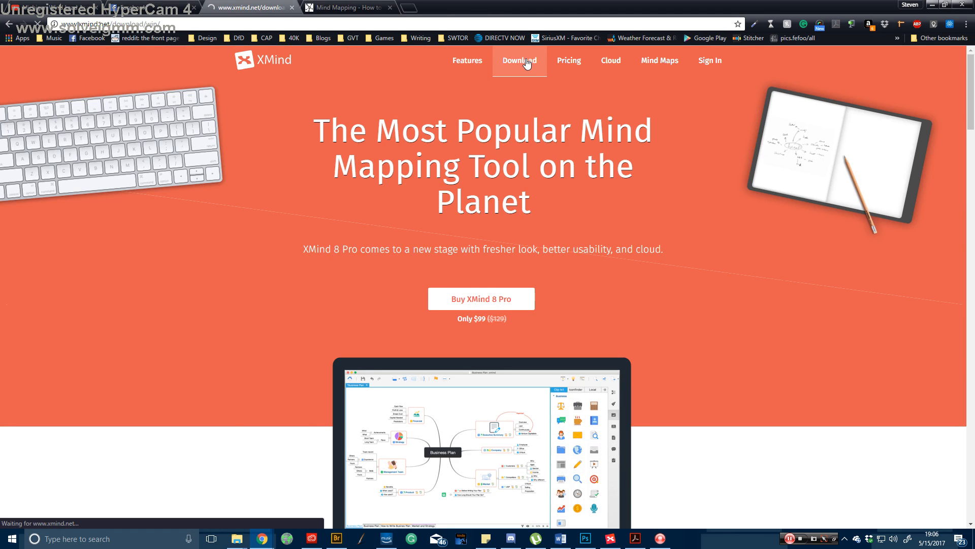
{"action": "scroll", "coordinate": [503, 197], "scroll_direction": "down", "scroll_amount": 1}
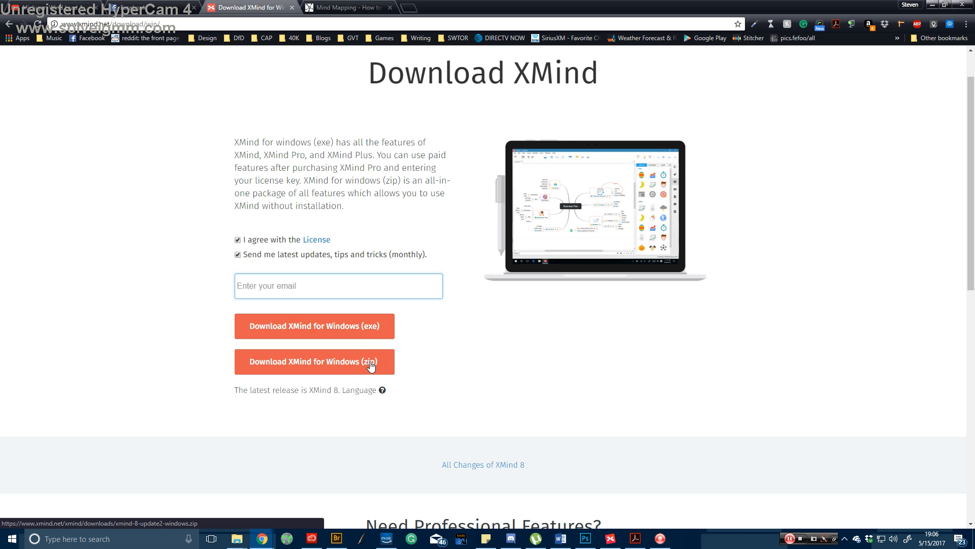
Open the XMind pricing page and review the plans, the academia discount and the government/non-profit discount.
{"action": "scroll", "coordinate": [376, 355], "scroll_direction": "up", "scroll_amount": 1}
{"action": "left_click", "coordinate": [569, 71]}
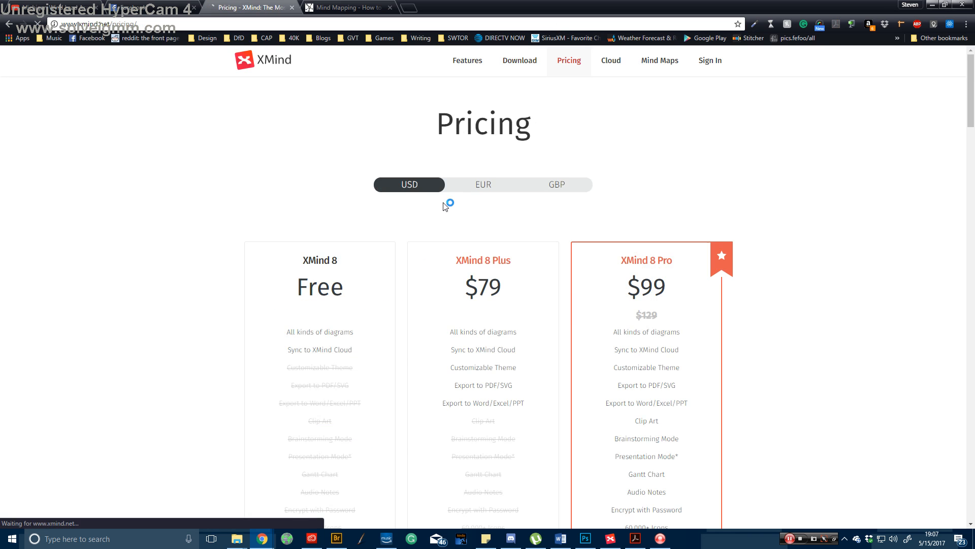
{"action": "scroll", "coordinate": [376, 272], "scroll_direction": "down", "scroll_amount": 1}
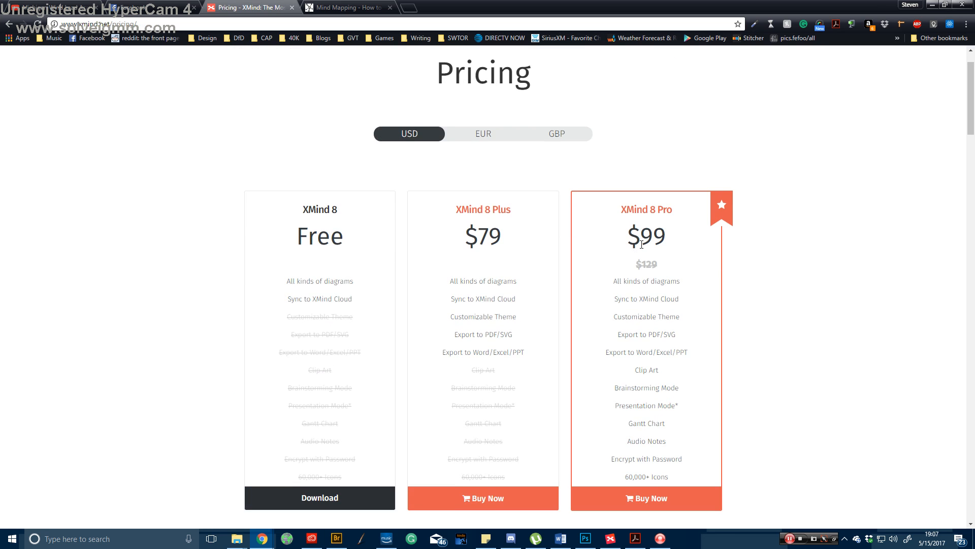
{"action": "scroll", "coordinate": [600, 240], "scroll_direction": "down", "scroll_amount": 10}
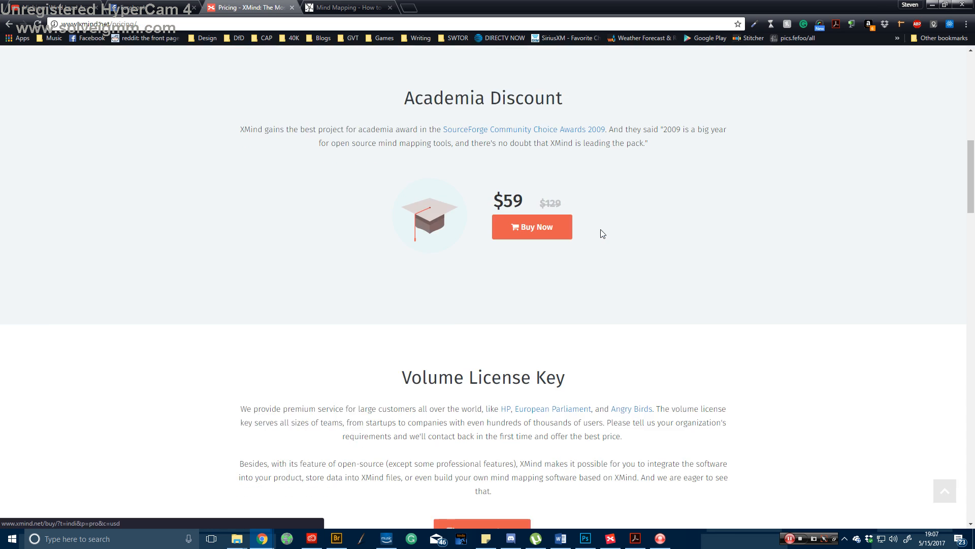
{"action": "scroll", "coordinate": [602, 227], "scroll_direction": "down", "scroll_amount": 5}
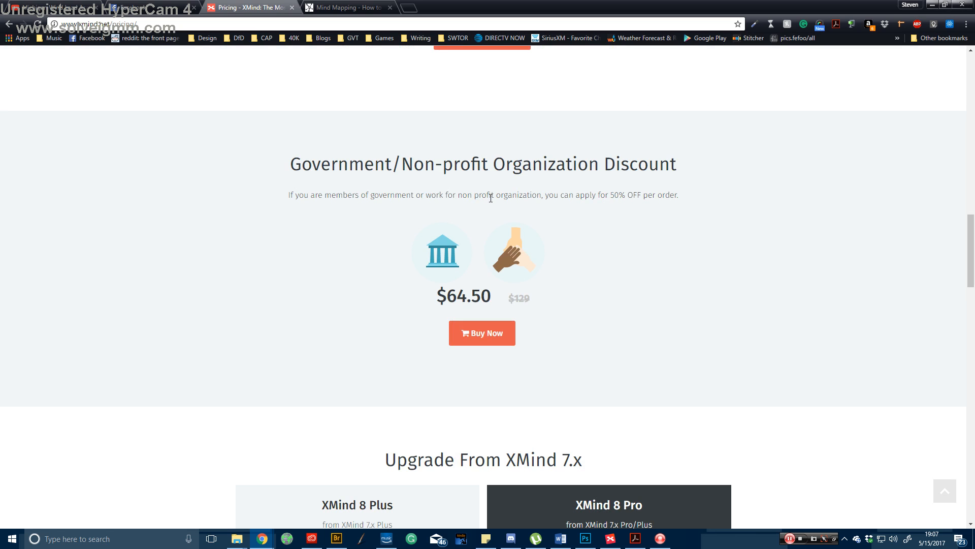
Return to the Lead Academy map in XMind and check the Cadet Career Development Program PDF in Acrobat before coming back.
{"action": "left_click", "coordinate": [932, 5]}
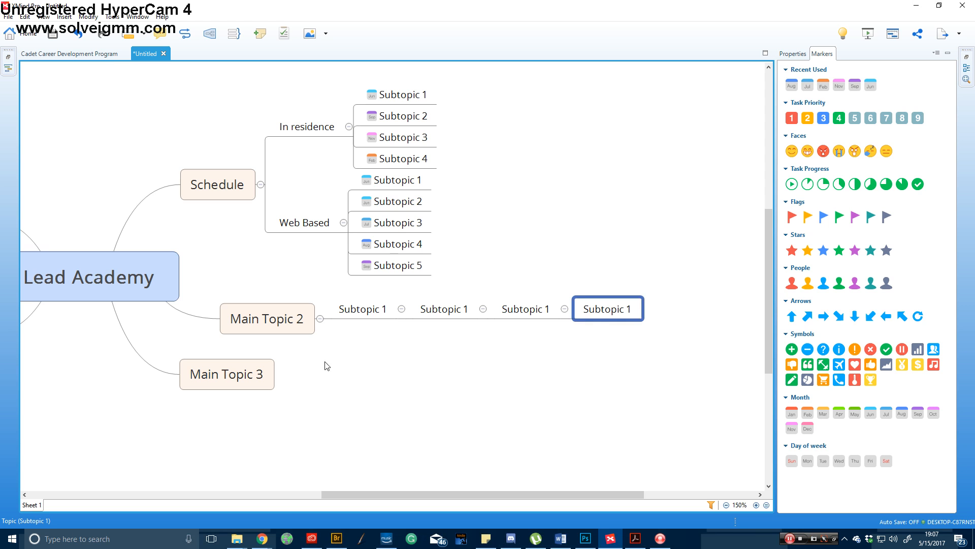
{"action": "left_click_drag", "start_coordinate": [454, 500], "coordinate": [342, 498]}
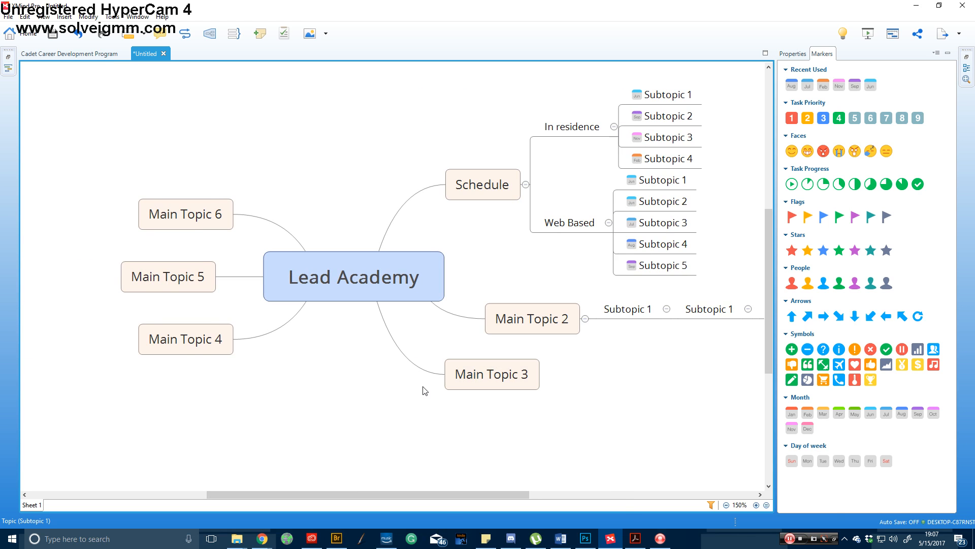
{"action": "left_click", "coordinate": [634, 538]}
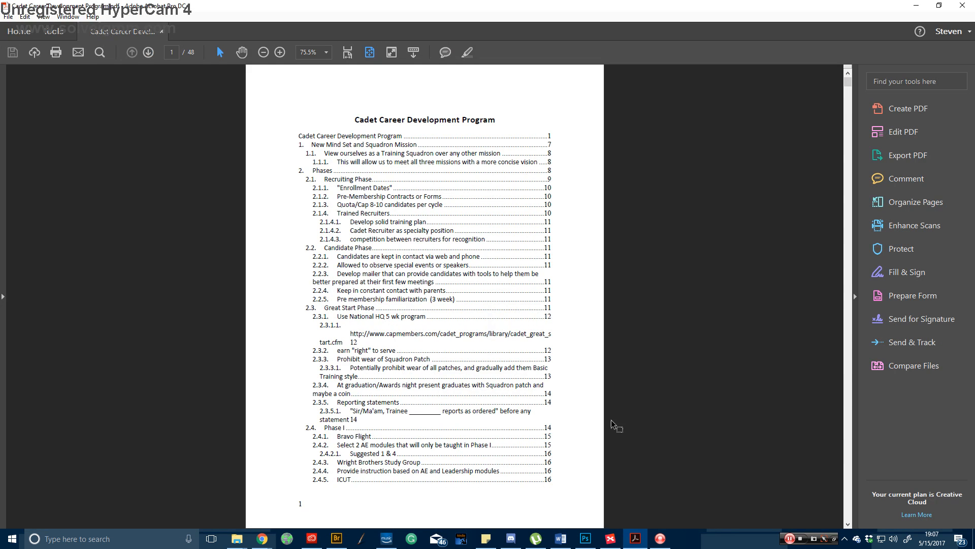
{"action": "left_click", "coordinate": [610, 538]}
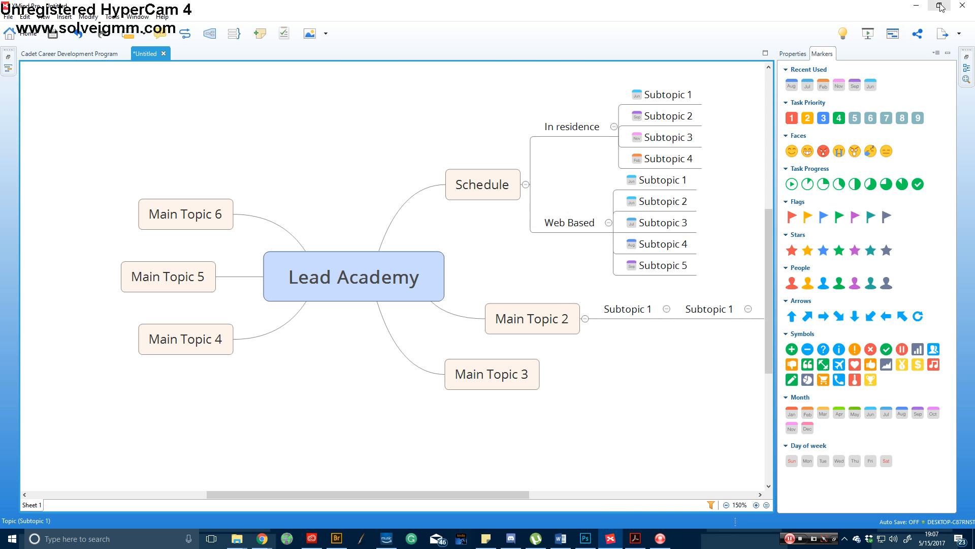
Close XMind without saving the untitled map, and close the Cadet Career Development Program PDF in Acrobat.
{"action": "left_click", "coordinate": [962, 5]}
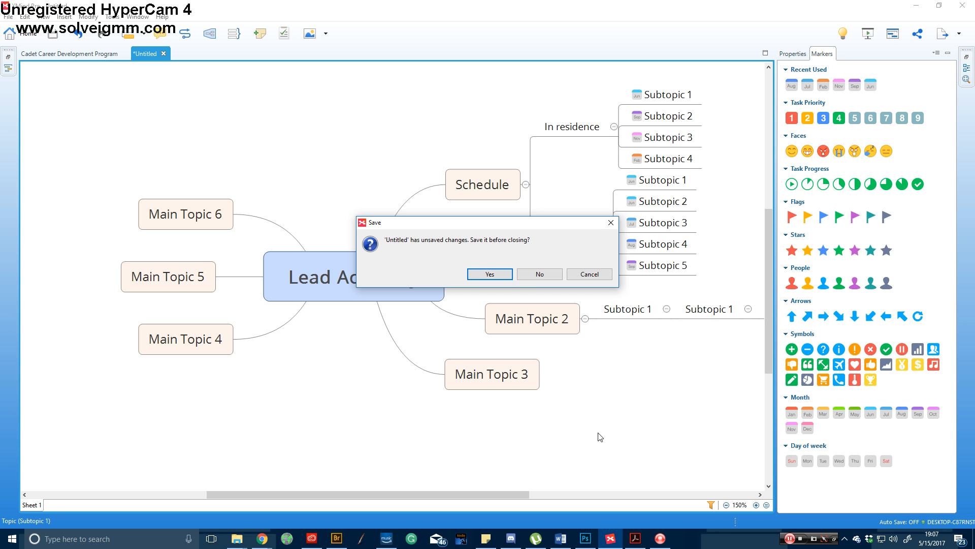
{"action": "left_click", "coordinate": [787, 539]}
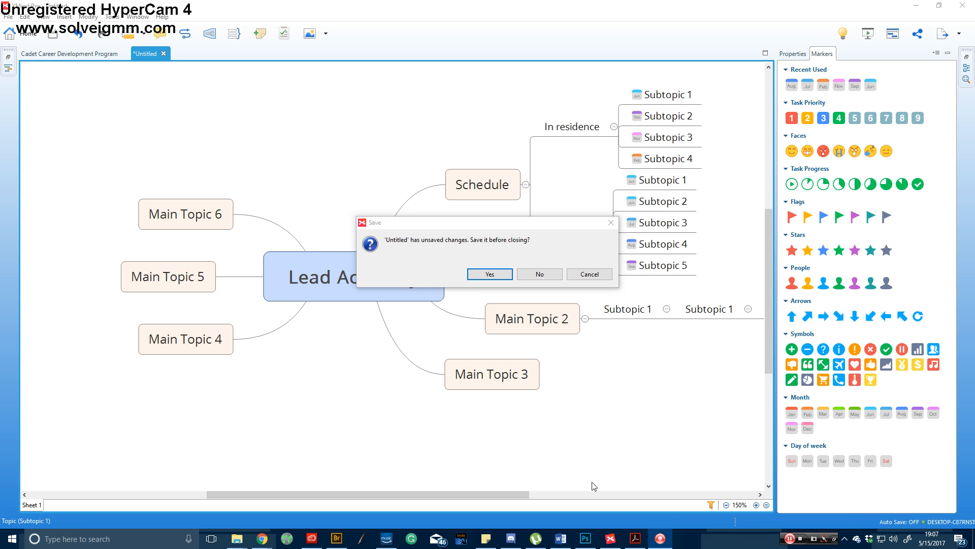
{"action": "left_click", "coordinate": [532, 272]}
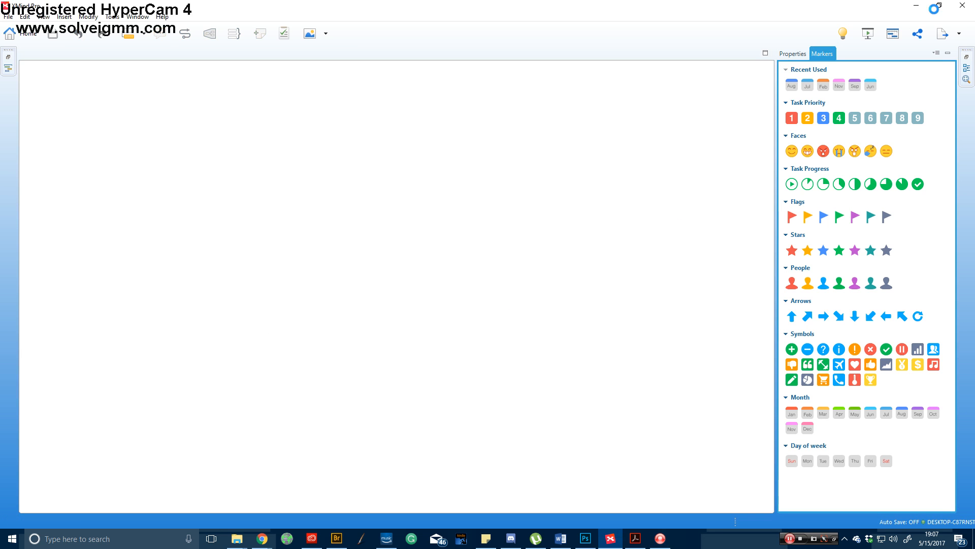
{"action": "left_click", "coordinate": [964, 10]}
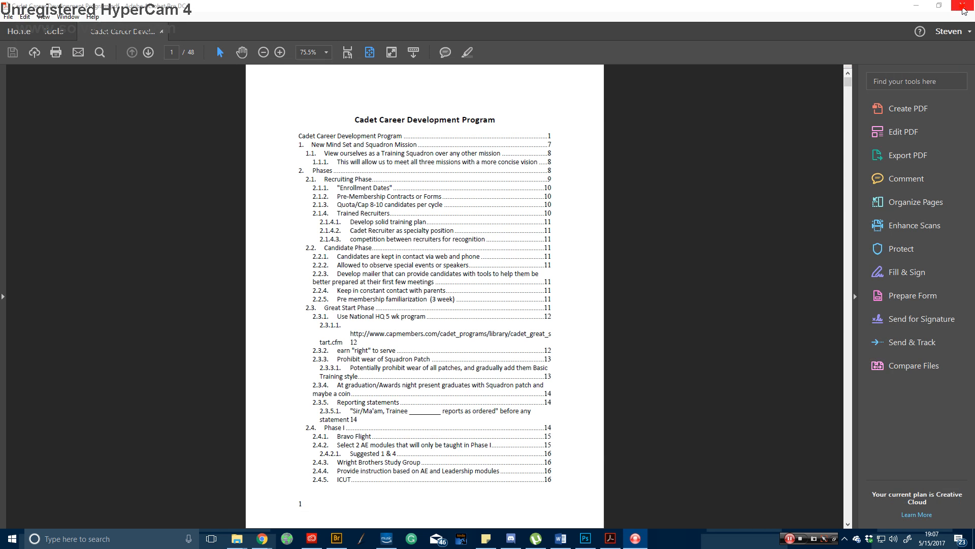
{"action": "left_click", "coordinate": [964, 7]}
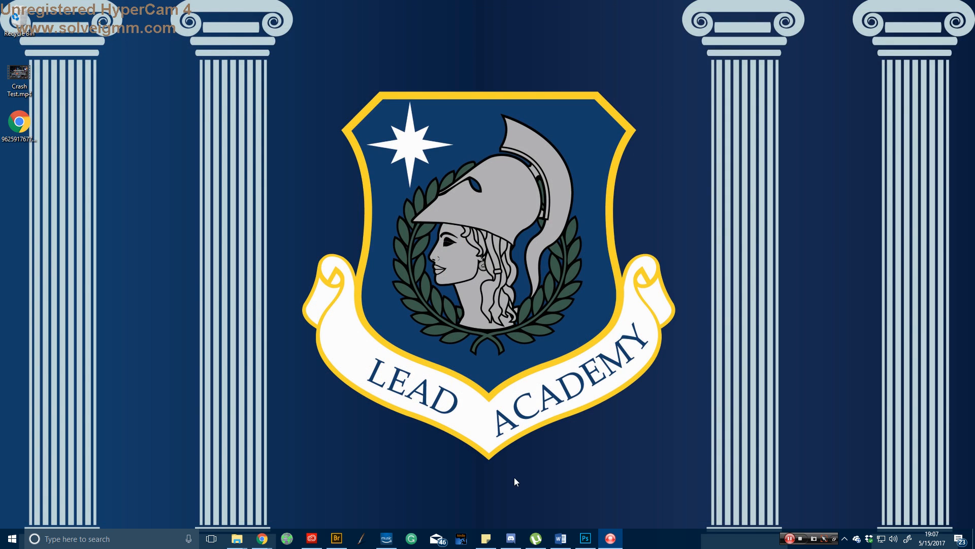